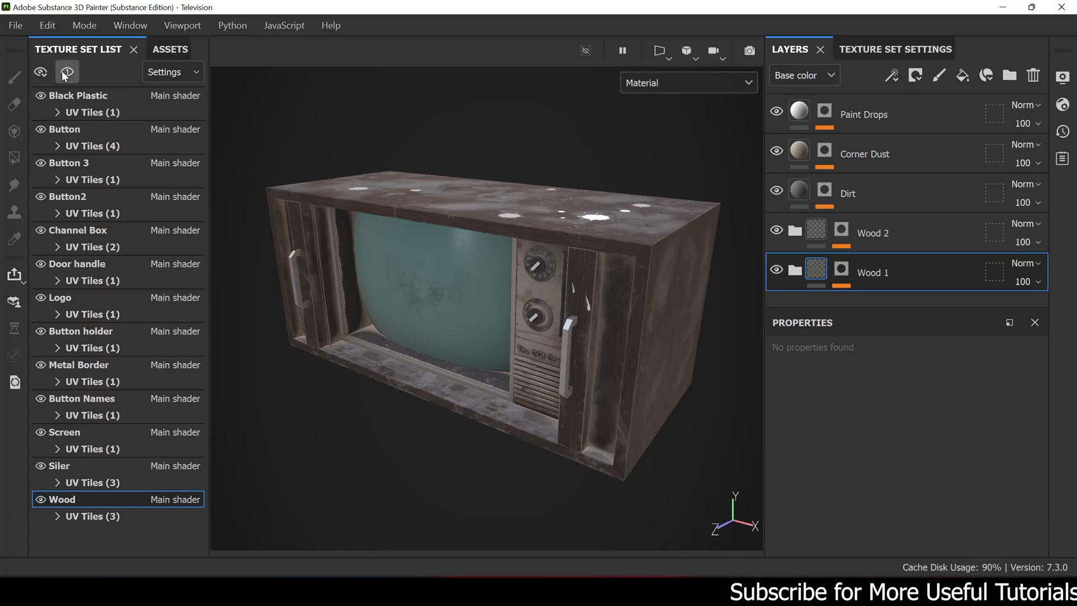
- Hide the Paint Drops, Corner Dust, Dirt, Wood 2 and Wood 1 layers of the Wood texture set
{"action": "left_click_drag", "start_coordinate": [610, 260], "coordinate": [655, 257], "text": "alt"}
{"action": "left_click", "coordinate": [777, 112]}
{"action": "left_click", "coordinate": [777, 151]}
{"action": "left_click", "coordinate": [777, 191]}
{"action": "left_click", "coordinate": [778, 230]}
{"action": "left_click", "coordinate": [778, 270]}
- Expand the Wood 1 folder, make it visible again and select its Wood Walnut layer
{"action": "left_click_drag", "start_coordinate": [578, 284], "coordinate": [487, 246], "text": "alt"}
{"action": "left_click", "coordinate": [796, 271]}
{"action": "left_click", "coordinate": [774, 272]}
{"action": "scroll", "coordinate": [853, 261], "scroll_direction": "down", "scroll_amount": 1}
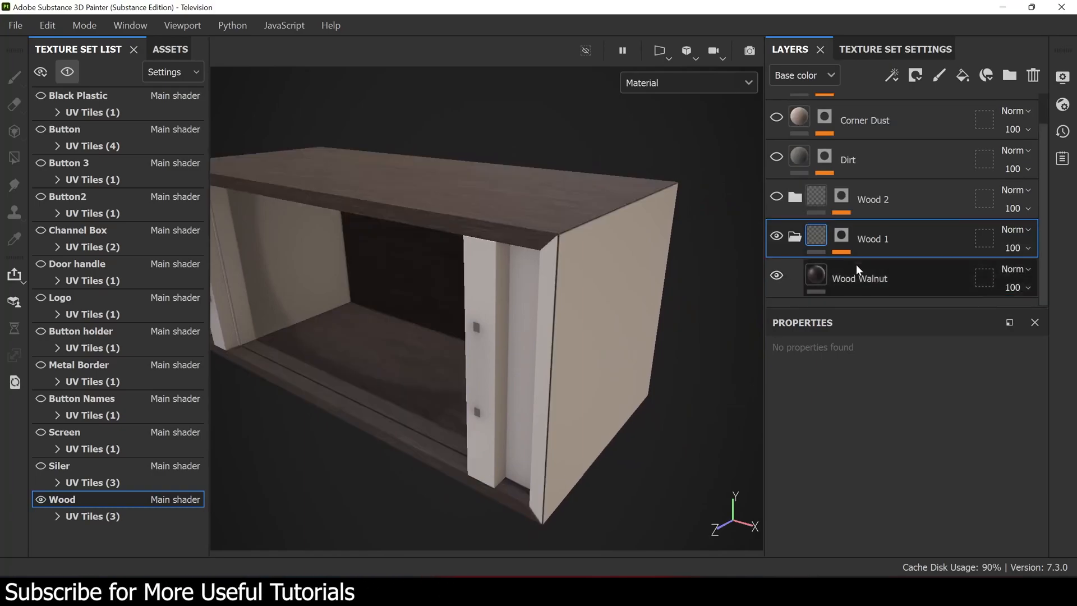
{"action": "left_click", "coordinate": [876, 275]}
- Search the asset library for "wood" and filter the results to materials only
{"action": "left_click", "coordinate": [171, 50]}
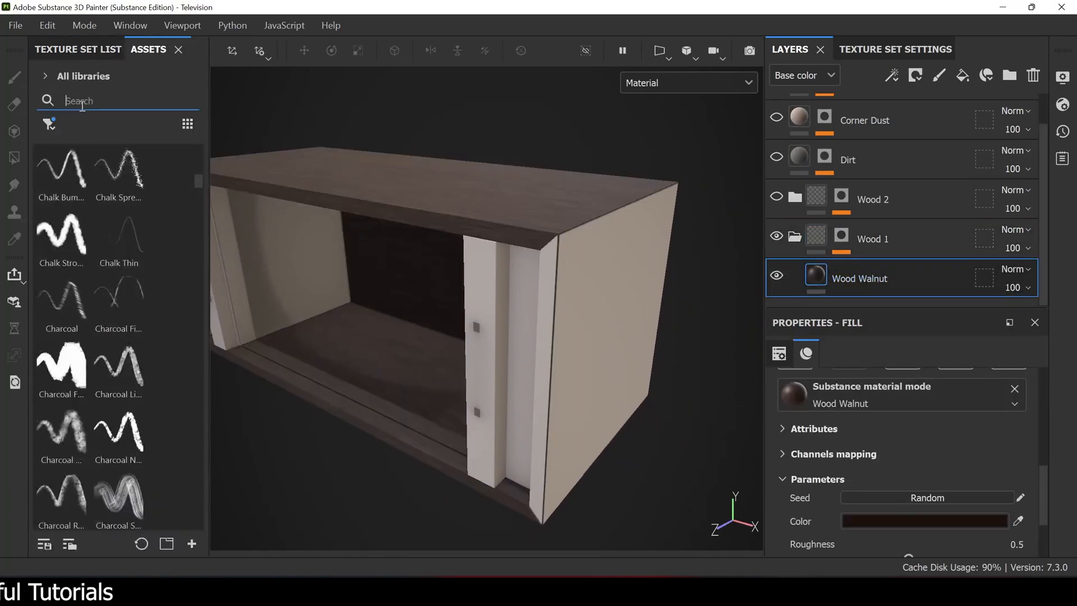
{"action": "type", "text": "wood"}
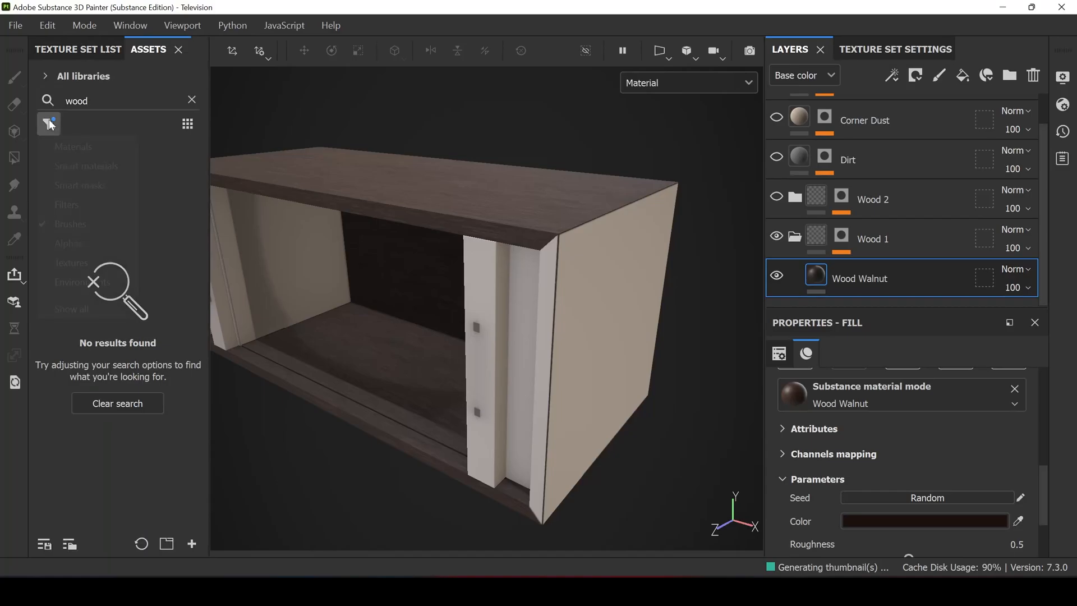
{"action": "left_click", "coordinate": [48, 121]}
{"action": "left_click", "coordinate": [67, 145]}
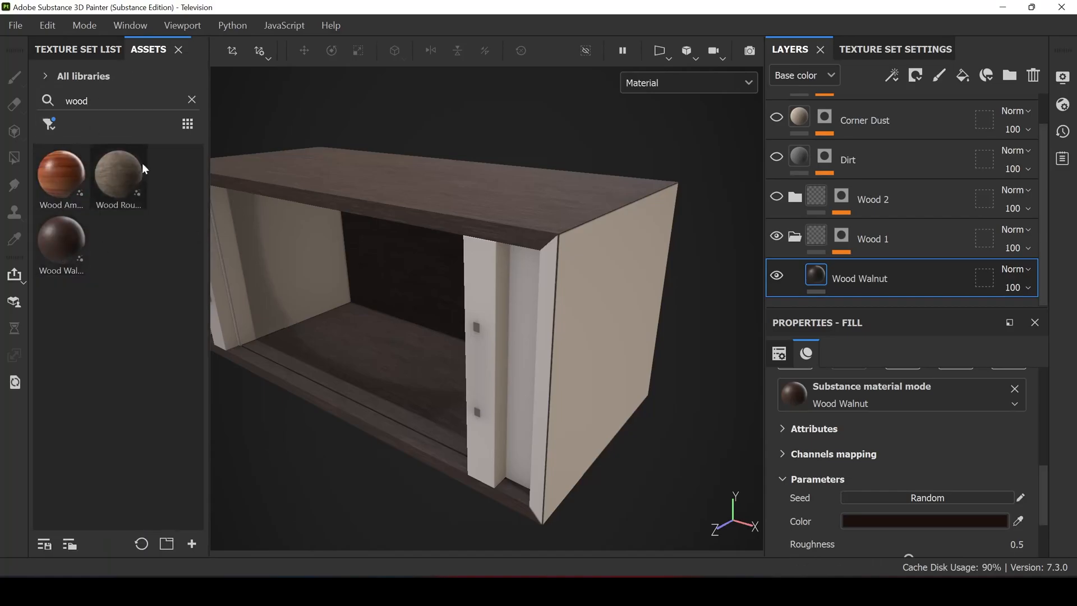
- Return to the texture set list and examine the Wood Walnut fill's settings in Wood 1
{"action": "left_click", "coordinate": [86, 48]}
{"action": "left_click_drag", "start_coordinate": [688, 303], "coordinate": [655, 289], "text": "alt"}
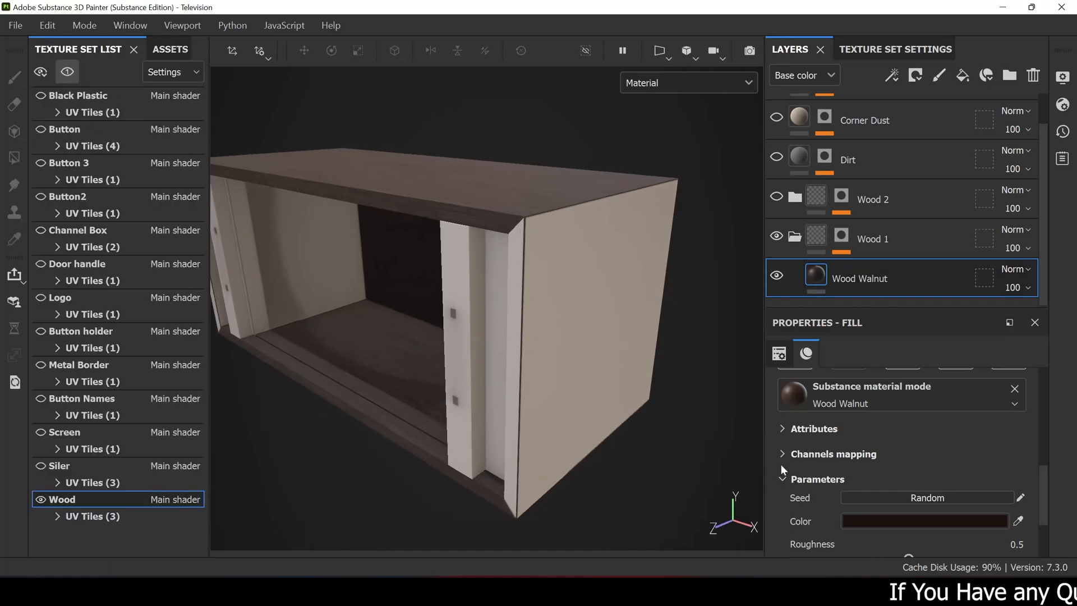
{"action": "scroll", "coordinate": [796, 469], "scroll_direction": "down", "scroll_amount": 3}
{"action": "scroll", "coordinate": [821, 463], "scroll_direction": "up", "scroll_amount": 8}
- Inspect the Wood 1 folder's mask on the cabinet and switch back to the material view
{"action": "left_click", "coordinate": [844, 238], "text": "alt"}
{"action": "mouse_move", "coordinate": [417, 284]}
{"action": "left_mouse_down", "text": "alt"}
{"action": "mouse_move", "coordinate": [481, 291]}
{"action": "mouse_move", "coordinate": [505, 224]}
{"action": "left_mouse_up", "text": "alt"}
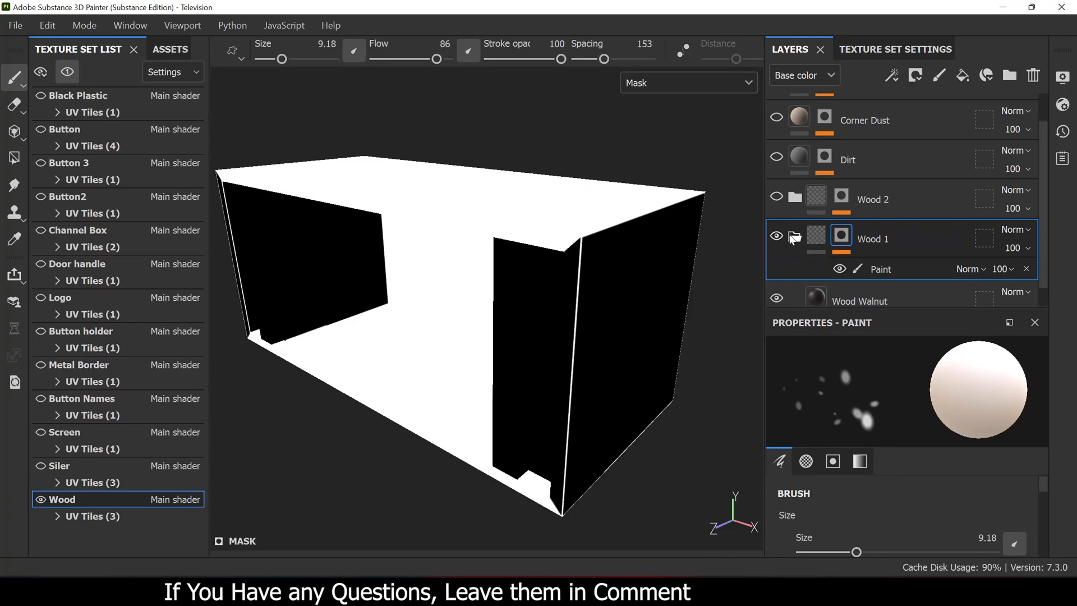
{"action": "left_click", "coordinate": [819, 239]}
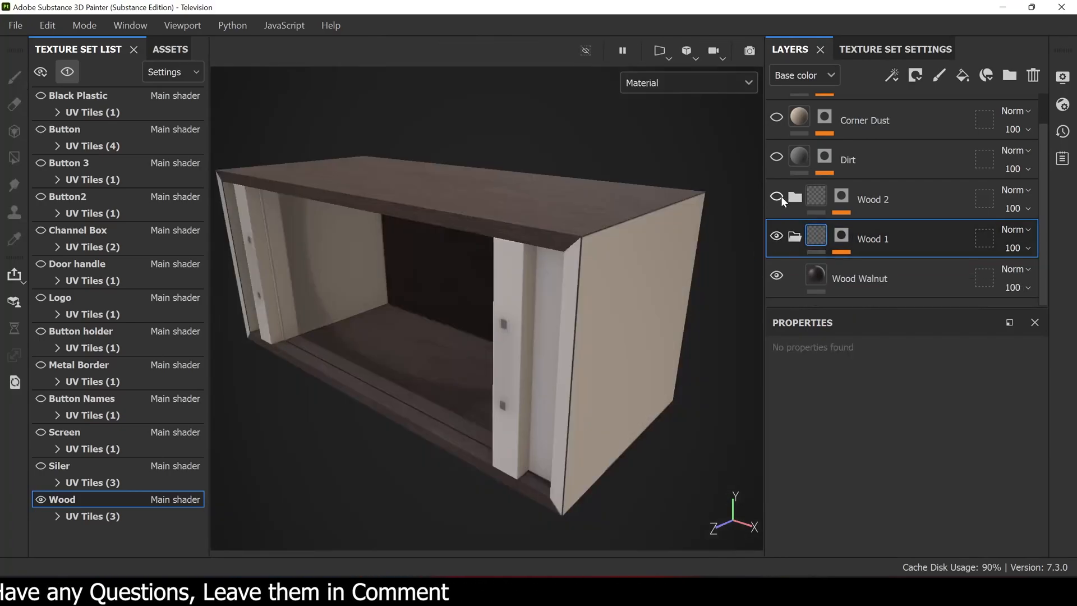
- Expand the Wood 2 folder, make it visible and select its mask
{"action": "left_click", "coordinate": [793, 197]}
{"action": "left_click", "coordinate": [778, 198]}
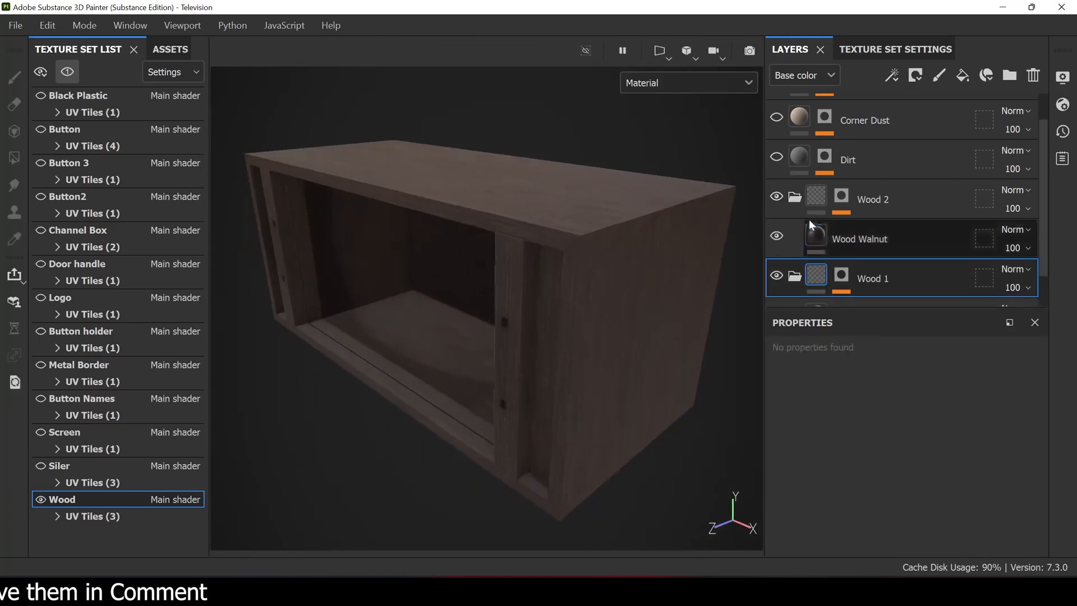
{"action": "left_click", "coordinate": [841, 203]}
- Select the Wood Walnut layer in Wood 2 and examine its projection and UV transformation settings on the cabinet
{"action": "left_click", "coordinate": [861, 279]}
{"action": "scroll", "coordinate": [834, 503], "scroll_direction": "down", "scroll_amount": 6}
{"action": "scroll", "coordinate": [1023, 462], "scroll_direction": "up", "scroll_amount": 6}
{"action": "left_click_drag", "start_coordinate": [645, 281], "coordinate": [616, 275], "text": "alt"}
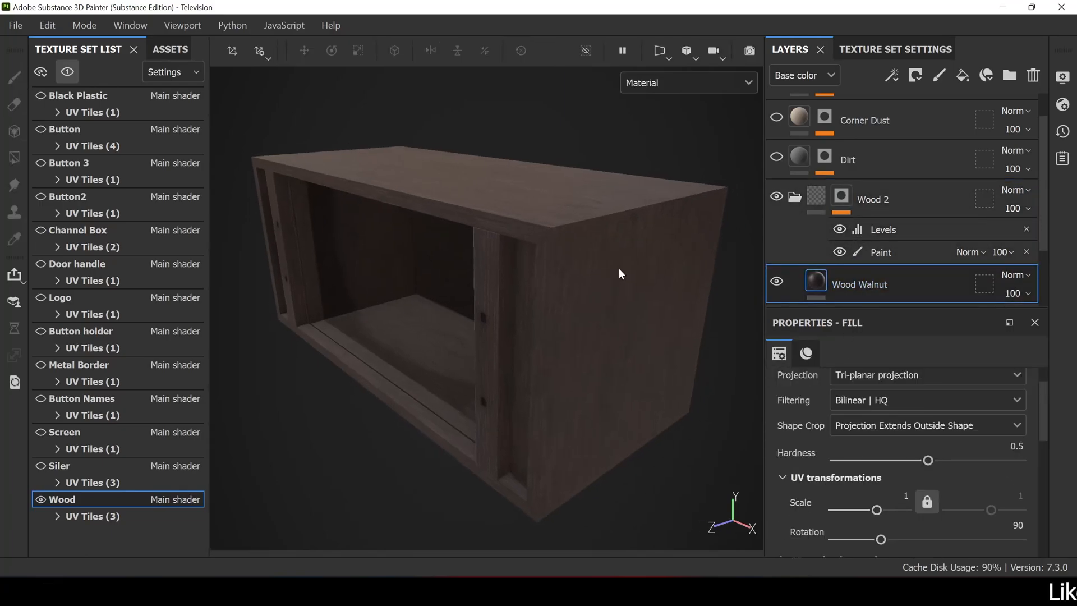
{"action": "left_click_drag", "start_coordinate": [637, 174], "coordinate": [631, 249], "text": "alt"}
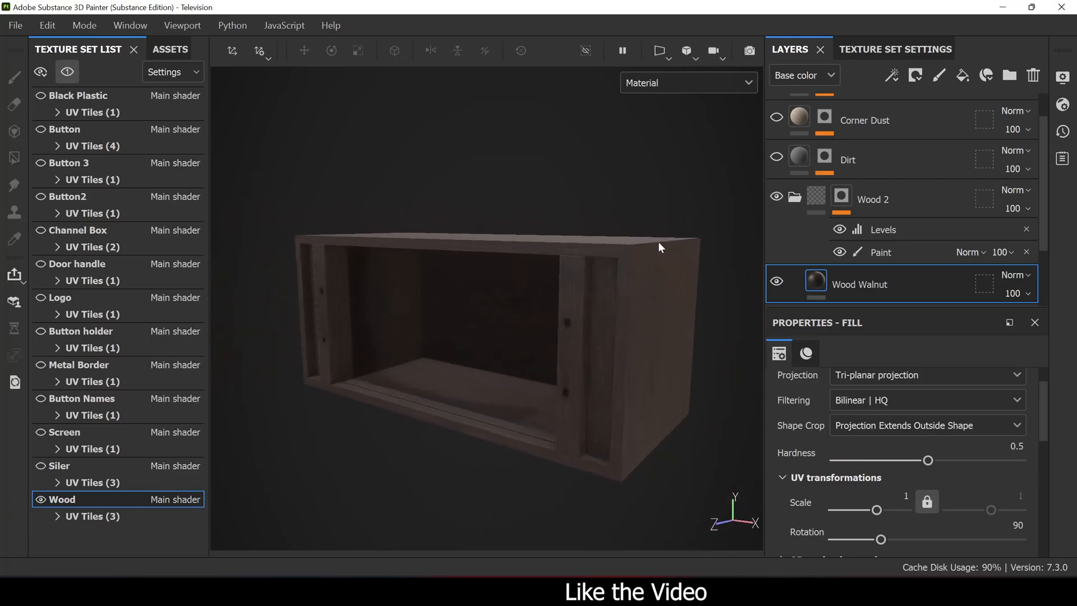
- Collapse the Wood 2 and Wood 1 folders in the layer stack
{"action": "left_click", "coordinate": [795, 197]}
{"action": "scroll", "coordinate": [831, 266], "scroll_direction": "down", "scroll_amount": 1}
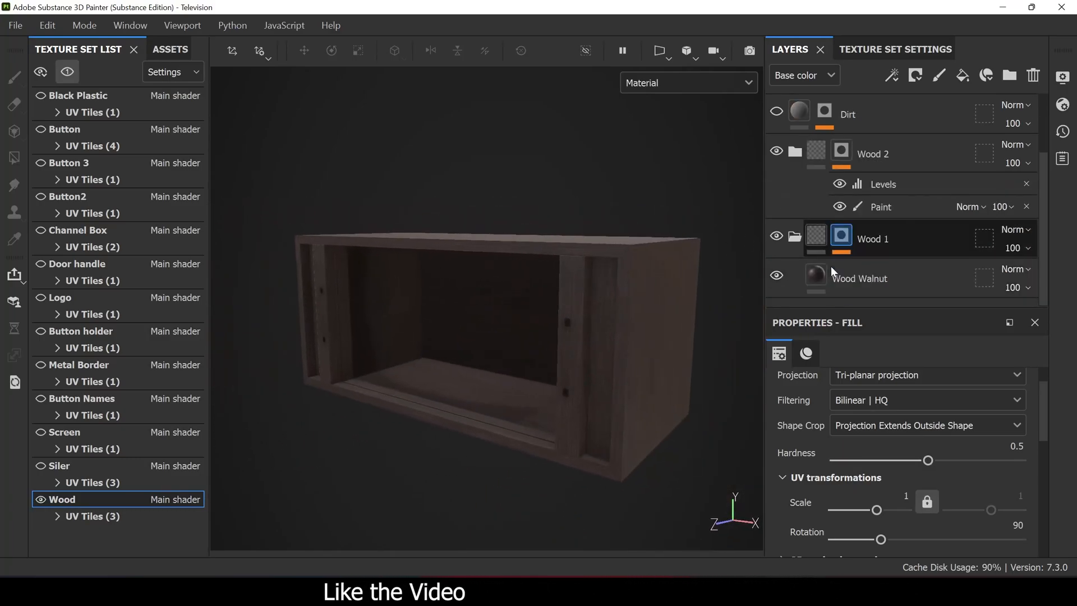
{"action": "scroll", "coordinate": [796, 245], "scroll_direction": "up", "scroll_amount": 2}
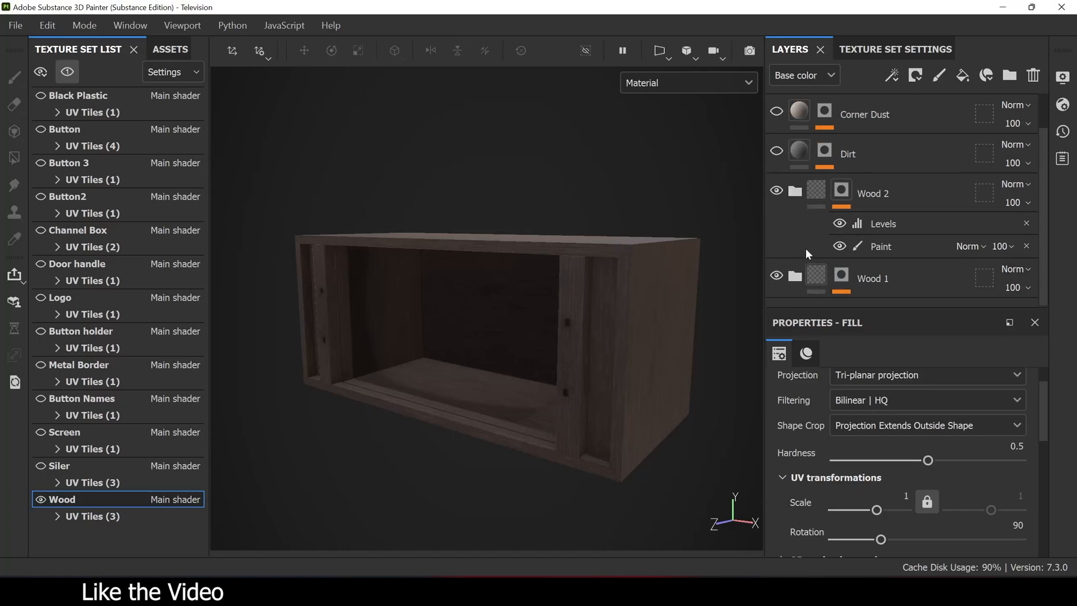
- Make the Dirt layer visible, select it and examine its UV transformations, base color and roughness
{"action": "left_click", "coordinate": [882, 194]}
{"action": "left_click_drag", "start_coordinate": [561, 194], "coordinate": [590, 264], "text": "alt"}
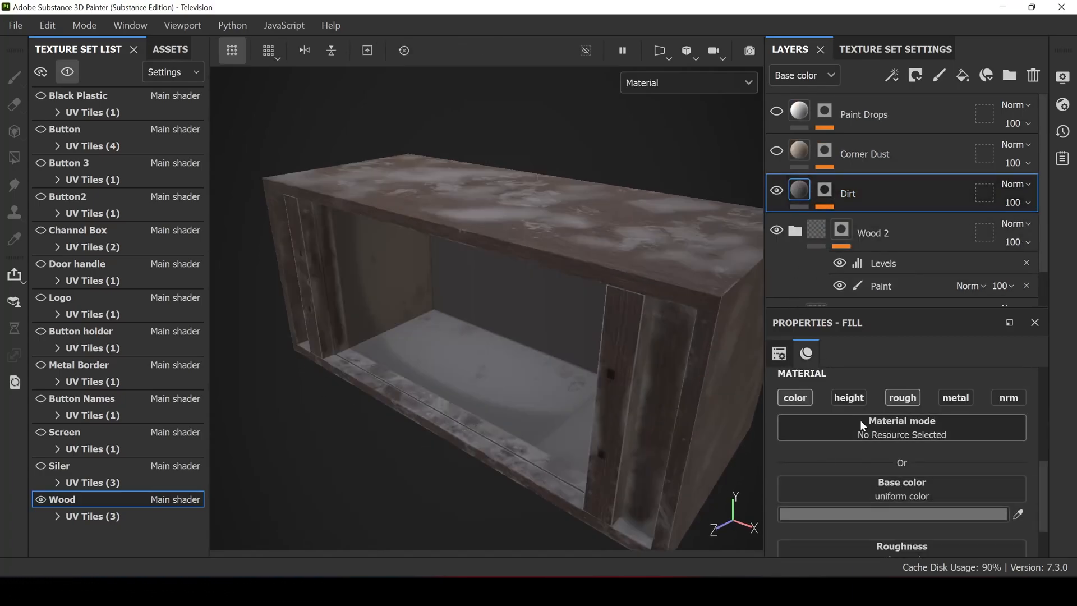
{"action": "scroll", "coordinate": [861, 432], "scroll_direction": "up", "scroll_amount": 2}
{"action": "scroll", "coordinate": [856, 466], "scroll_direction": "down", "scroll_amount": 4}
{"action": "scroll", "coordinate": [884, 469], "scroll_direction": "down", "scroll_amount": 1}
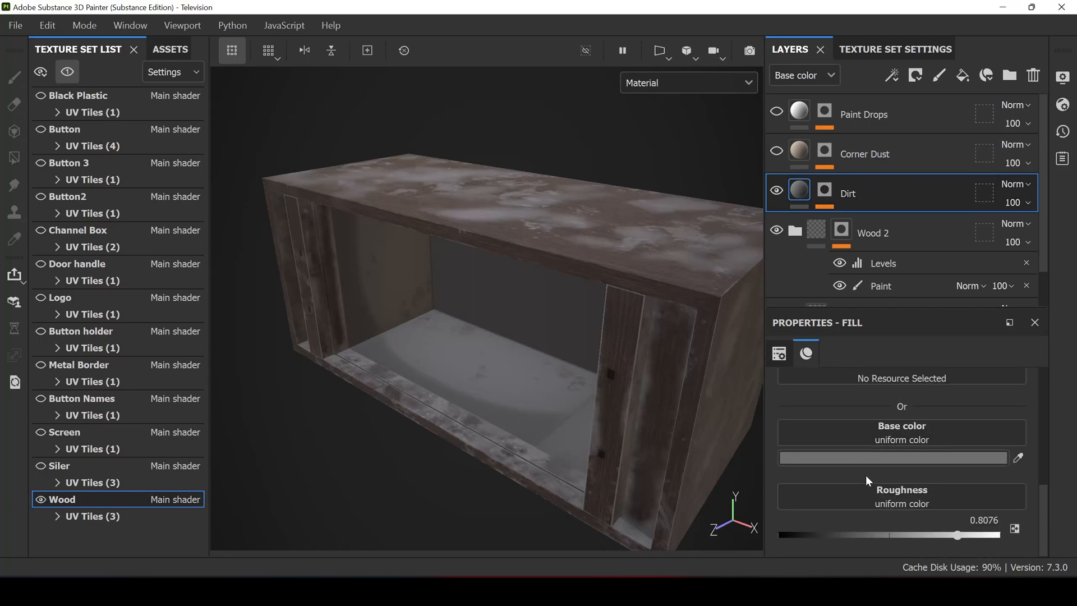
{"action": "scroll", "coordinate": [875, 483], "scroll_direction": "up", "scroll_amount": 8}
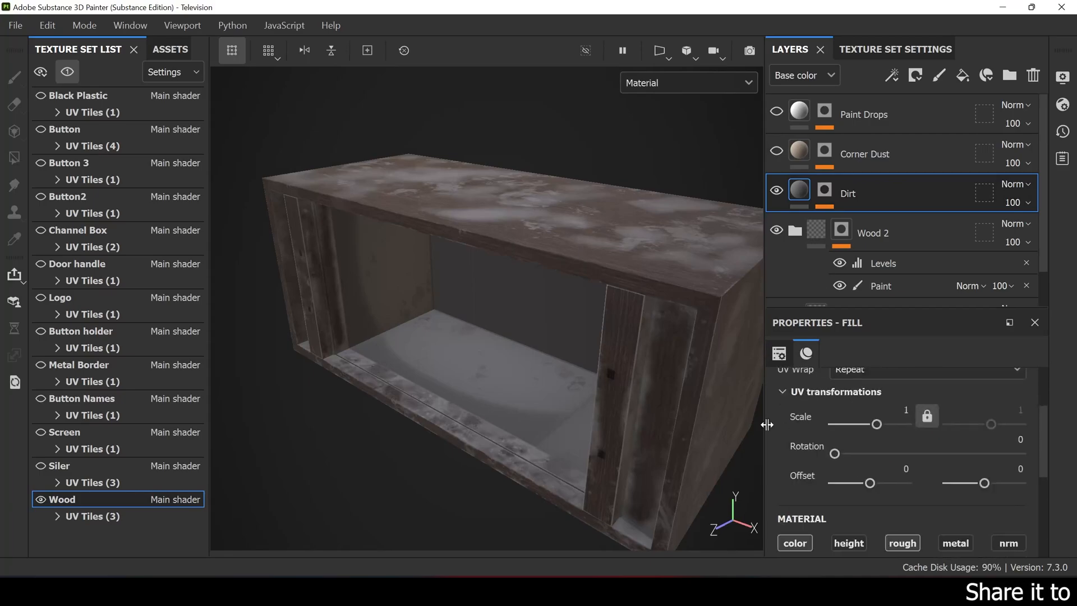
{"action": "scroll", "coordinate": [855, 448], "scroll_direction": "up", "scroll_amount": 2}
{"action": "left_click_drag", "start_coordinate": [591, 338], "coordinate": [533, 308], "text": "alt"}
- Display the Dirt layer's mask in the viewport and inspect it across the cabinet
{"action": "left_click", "coordinate": [825, 193]}
{"action": "left_click", "coordinate": [827, 189], "text": "alt"}
{"action": "scroll", "coordinate": [458, 277], "scroll_direction": "down", "scroll_amount": 3}
{"action": "mouse_move", "coordinate": [331, 272]}
{"action": "left_mouse_down", "text": "alt"}
{"action": "mouse_move", "coordinate": [382, 277]}
{"action": "mouse_move", "coordinate": [321, 273]}
{"action": "left_mouse_up", "text": "alt"}
{"action": "scroll", "coordinate": [449, 292], "scroll_direction": "up", "scroll_amount": 3}
{"action": "middle_click_drag", "start_coordinate": [477, 314], "coordinate": [477, 289], "text": "alt"}
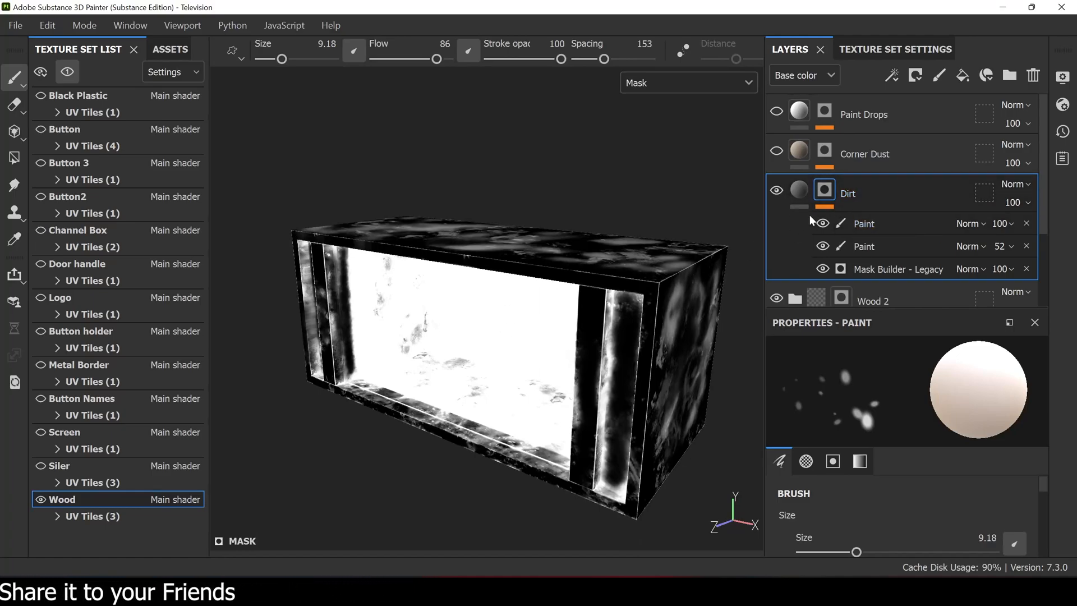
{"action": "scroll", "coordinate": [561, 315], "scroll_direction": "up", "scroll_amount": 2}
{"action": "mouse_move", "coordinate": [586, 302]}
{"action": "left_mouse_down", "text": "alt"}
{"action": "mouse_move", "coordinate": [561, 314]}
{"action": "mouse_move", "coordinate": [586, 292]}
{"action": "mouse_move", "coordinate": [595, 259]}
{"action": "mouse_move", "coordinate": [578, 272]}
{"action": "mouse_move", "coordinate": [592, 255]}
{"action": "left_mouse_up", "text": "alt"}
- Hide both Paint effects in the Dirt mask and examine the Mask Builder - Legacy generator's parameters
{"action": "left_click", "coordinate": [823, 224]}
{"action": "left_click", "coordinate": [823, 246]}
{"action": "left_click", "coordinate": [892, 274]}
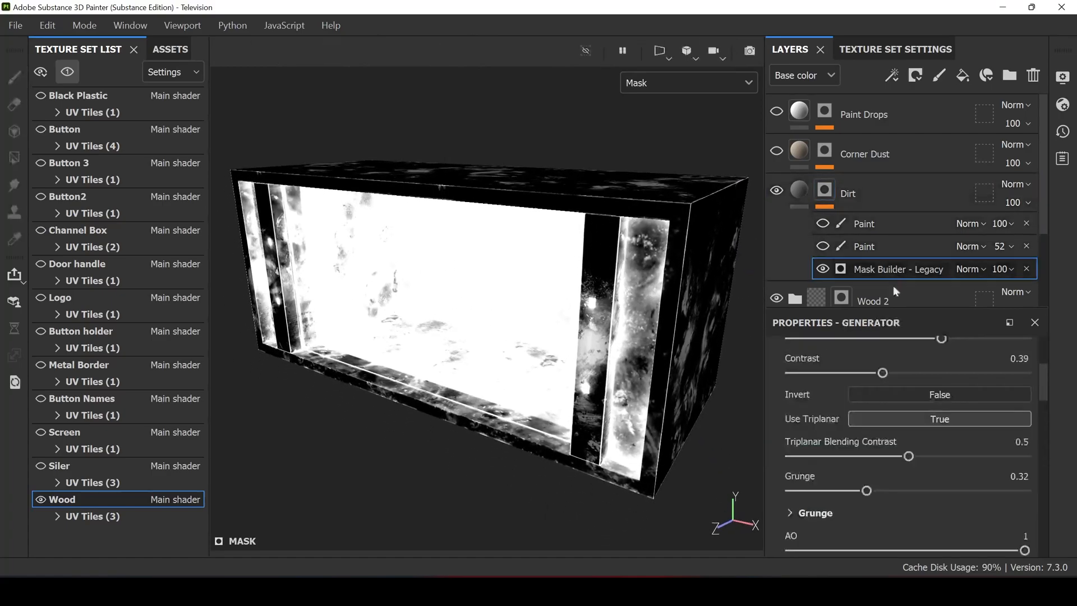
{"action": "scroll", "coordinate": [807, 474], "scroll_direction": "up", "scroll_amount": 3}
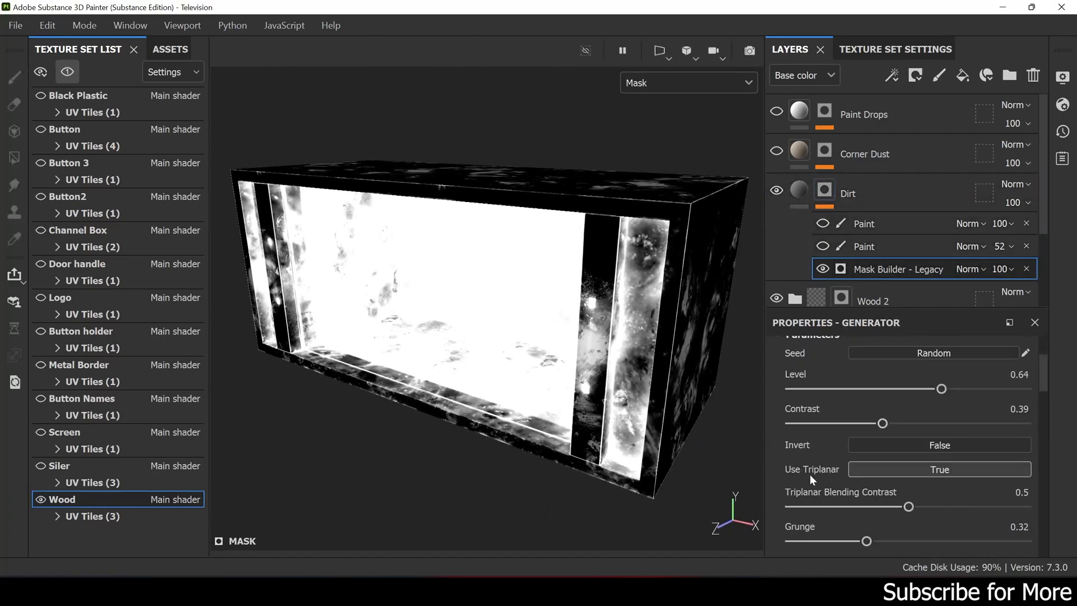
{"action": "scroll", "coordinate": [802, 415], "scroll_direction": "up", "scroll_amount": 5}
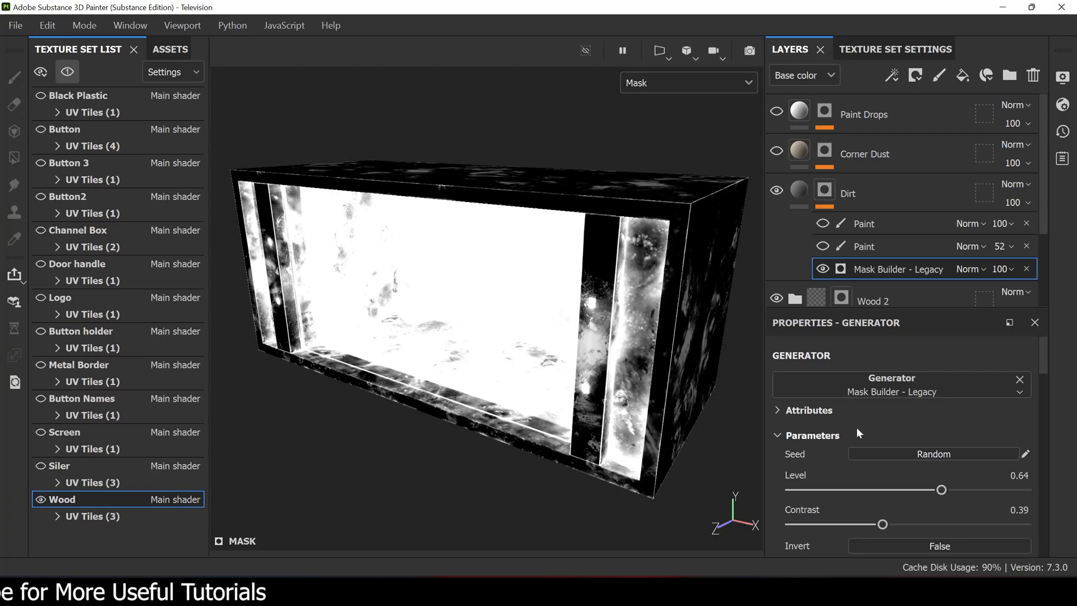
- Show the lower Paint effect of the Dirt mask and toggle it to compare its strokes on the cabinet's side
{"action": "left_click", "coordinate": [882, 250]}
{"action": "left_click", "coordinate": [823, 247]}
{"action": "left_click_drag", "start_coordinate": [730, 254], "coordinate": [518, 281], "text": "alt"}
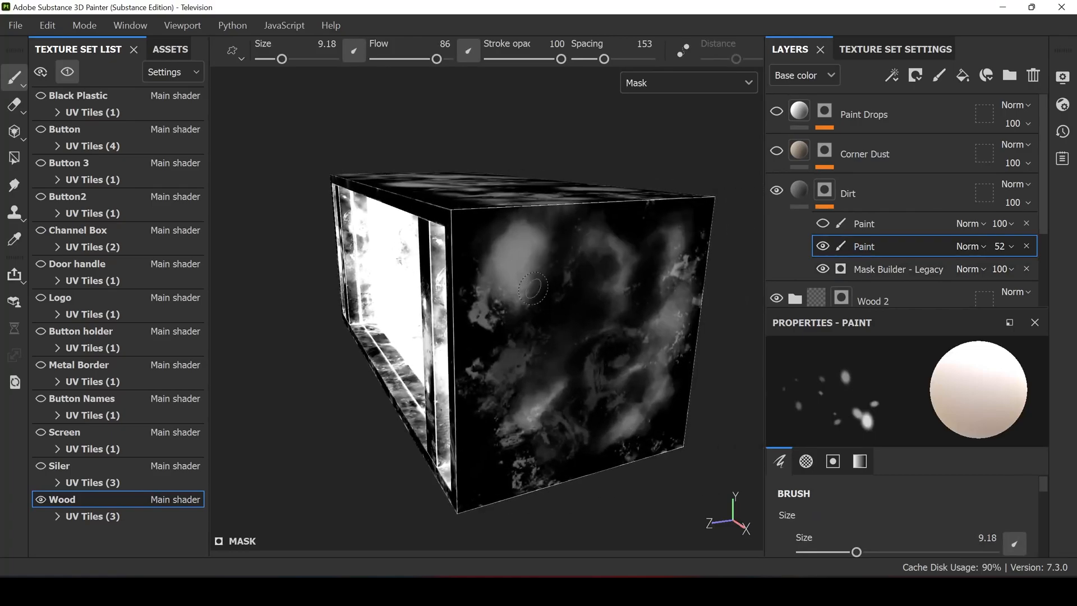
{"action": "left_click", "coordinate": [823, 246]}
{"action": "left_click", "coordinate": [823, 245]}
- Show the upper Paint effect of the Dirt mask and toggle it to compare its strokes on the front panels
{"action": "left_click_drag", "start_coordinate": [552, 256], "coordinate": [752, 242], "text": "alt"}
{"action": "left_click", "coordinate": [823, 224]}
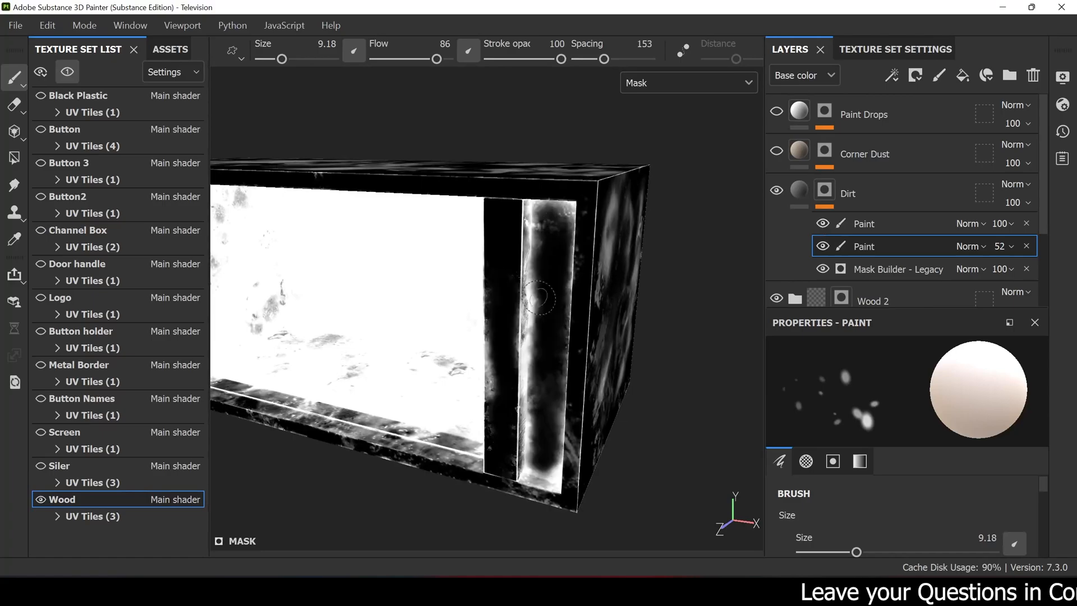
{"action": "left_click_drag", "start_coordinate": [575, 278], "coordinate": [724, 272], "text": "alt"}
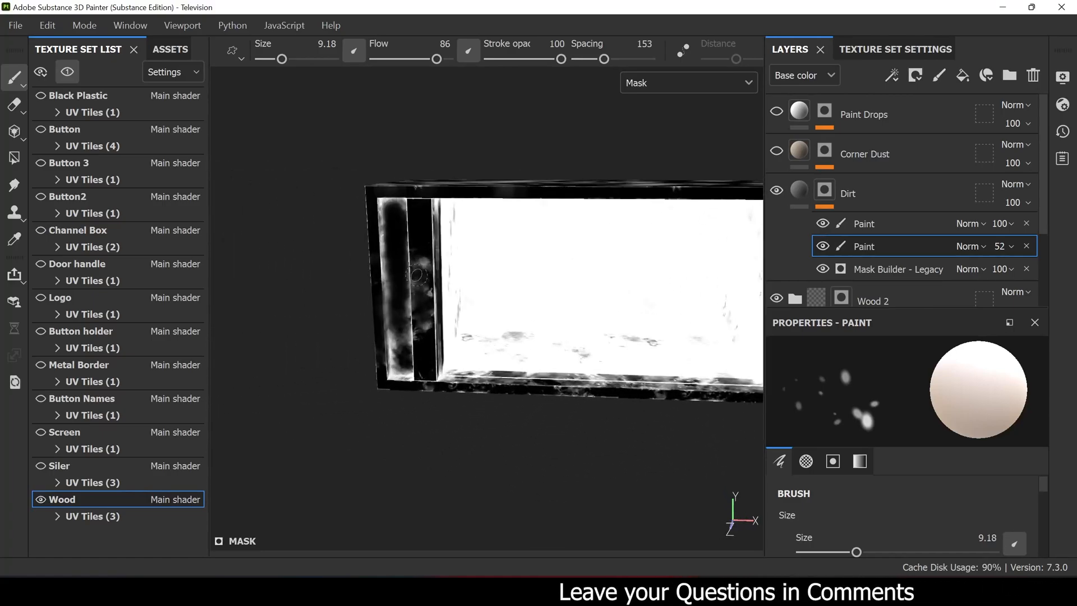
{"action": "scroll", "coordinate": [409, 241], "scroll_direction": "up", "scroll_amount": 3}
{"action": "middle_click_drag", "start_coordinate": [409, 242], "coordinate": [459, 286], "text": "alt"}
{"action": "scroll", "coordinate": [459, 286], "scroll_direction": "up", "scroll_amount": 2}
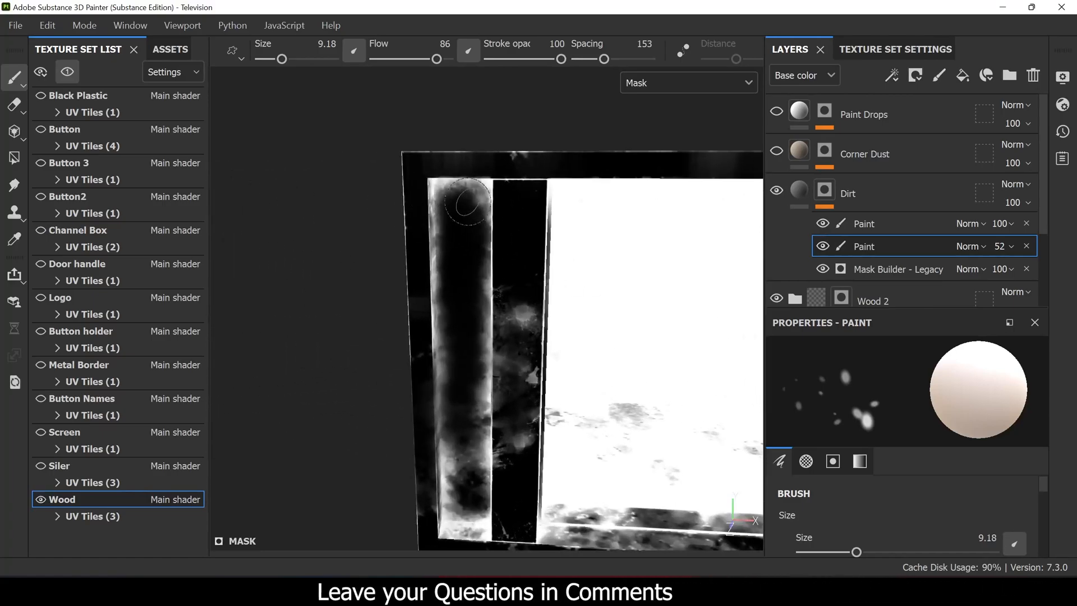
{"action": "left_click", "coordinate": [823, 224]}
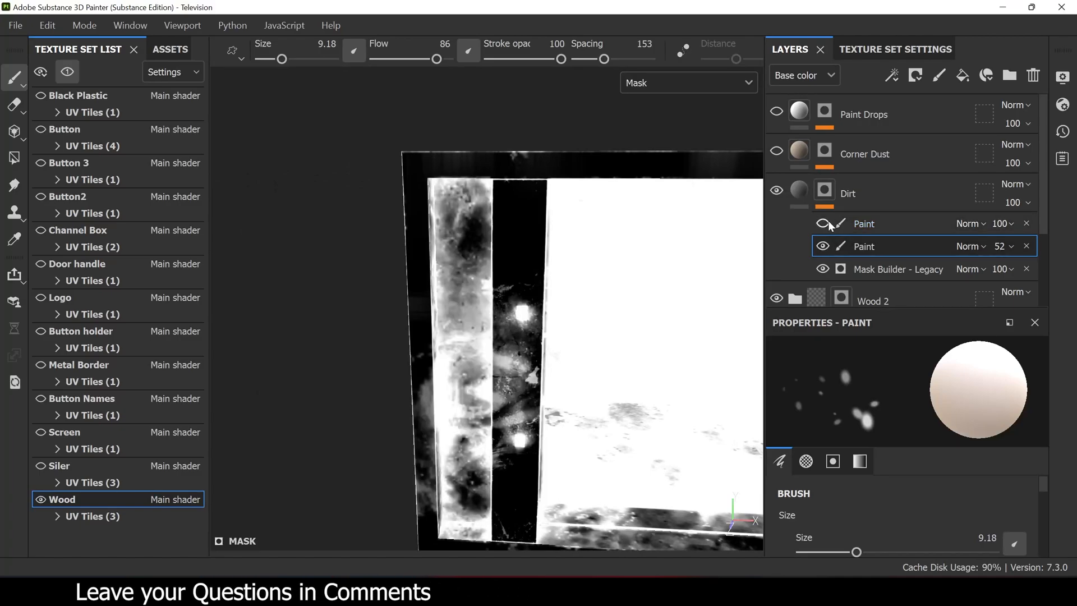
{"action": "left_click", "coordinate": [825, 224]}
- Select the upper Paint effect, inspect the combined Dirt mask around the cabinet and select the mask again
{"action": "left_click", "coordinate": [881, 224]}
{"action": "left_click_drag", "start_coordinate": [536, 279], "coordinate": [581, 314], "text": "alt"}
{"action": "middle_click_drag", "start_coordinate": [580, 314], "coordinate": [523, 281], "text": "alt"}
{"action": "right_click_drag", "start_coordinate": [523, 281], "coordinate": [523, 258], "text": "alt"}
{"action": "left_click_drag", "start_coordinate": [523, 258], "coordinate": [461, 261], "text": "alt"}
{"action": "left_click", "coordinate": [842, 194]}
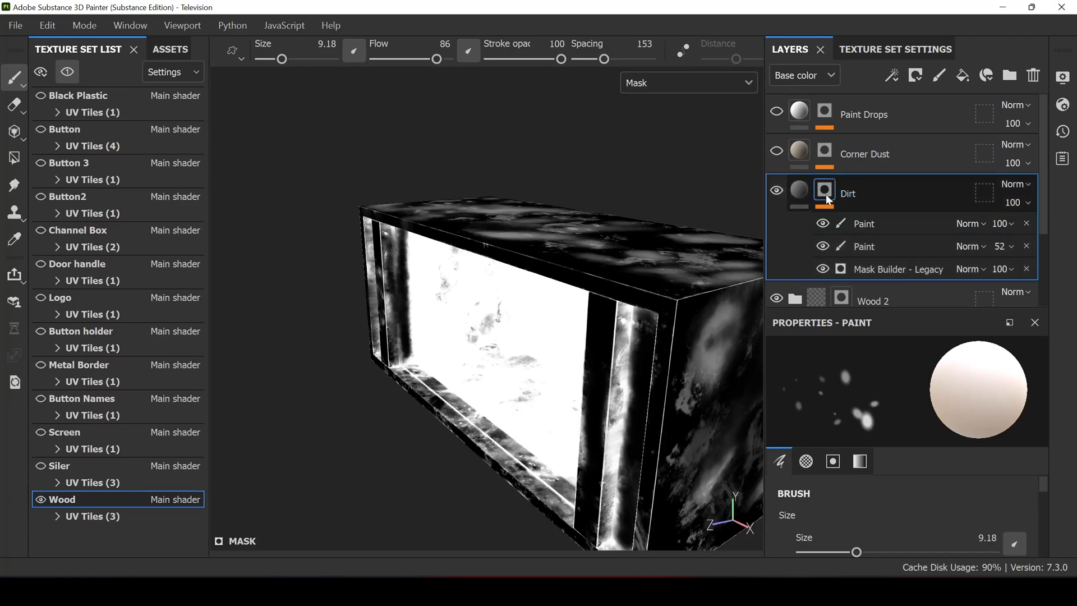
- Return to the Dirt layer's material view and inspect the dirt on the cabinet's top, side and front
{"action": "left_click", "coordinate": [799, 192]}
{"action": "left_click_drag", "start_coordinate": [608, 265], "coordinate": [608, 284], "text": "alt"}
{"action": "middle_click_drag", "start_coordinate": [608, 284], "coordinate": [563, 277], "text": "alt"}
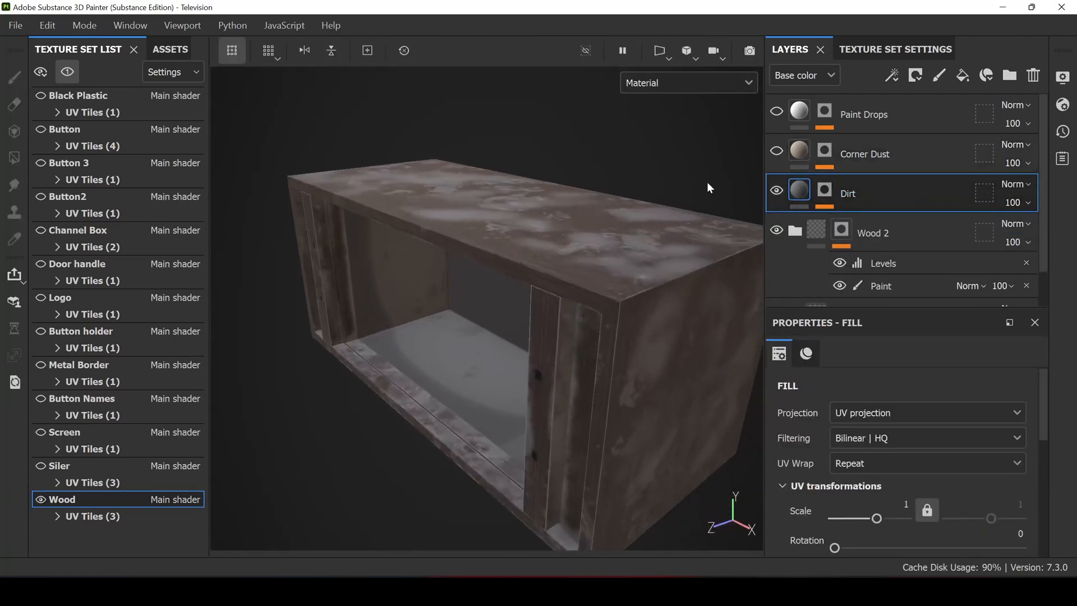
{"action": "left_click_drag", "start_coordinate": [448, 331], "coordinate": [541, 274], "text": "alt"}
{"action": "middle_click_drag", "start_coordinate": [541, 274], "coordinate": [693, 298], "text": "alt"}
{"action": "right_click_drag", "start_coordinate": [529, 238], "coordinate": [716, 259], "text": "alt"}
- Make the Corner Dust layer visible, select it and examine its base color, height and roughness
{"action": "right_click_drag", "start_coordinate": [528, 216], "coordinate": [608, 259], "text": "alt"}
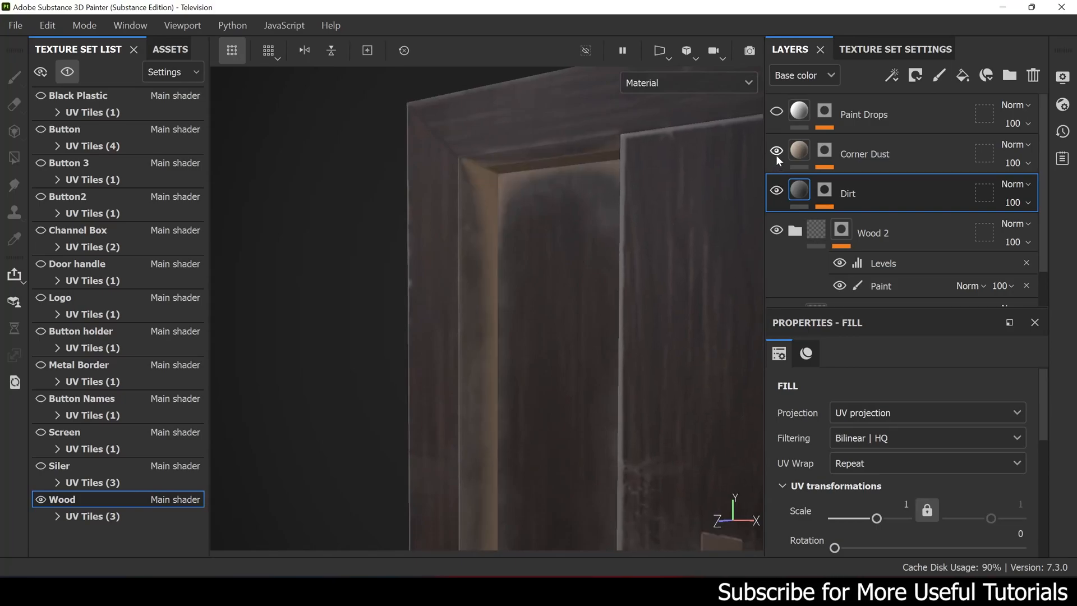
{"action": "left_click_drag", "start_coordinate": [505, 241], "coordinate": [517, 260], "text": "alt"}
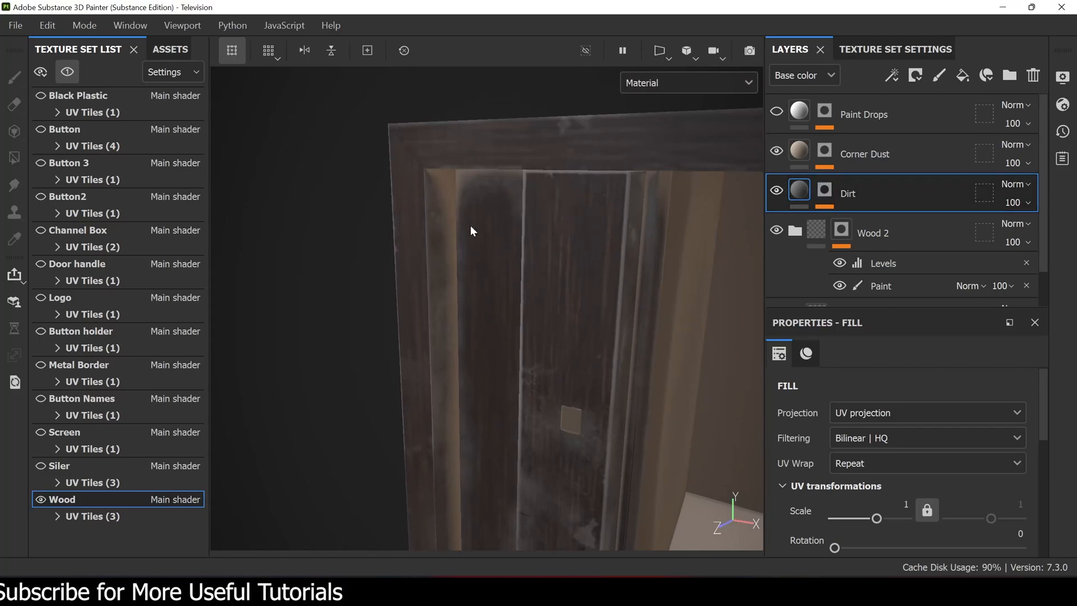
{"action": "scroll", "coordinate": [814, 428], "scroll_direction": "down", "scroll_amount": 5}
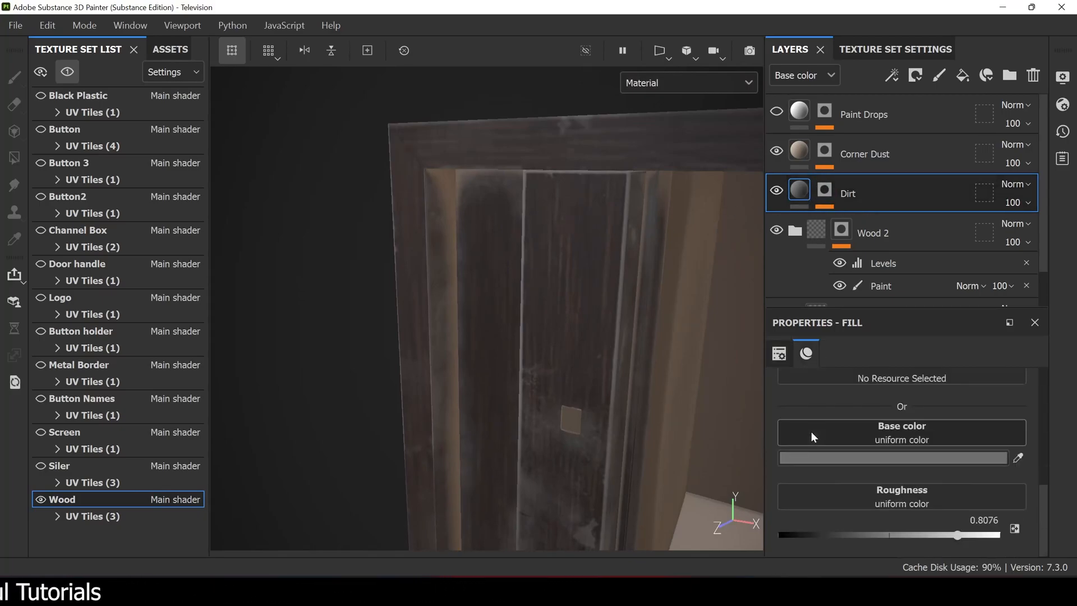
{"action": "left_click", "coordinate": [796, 153]}
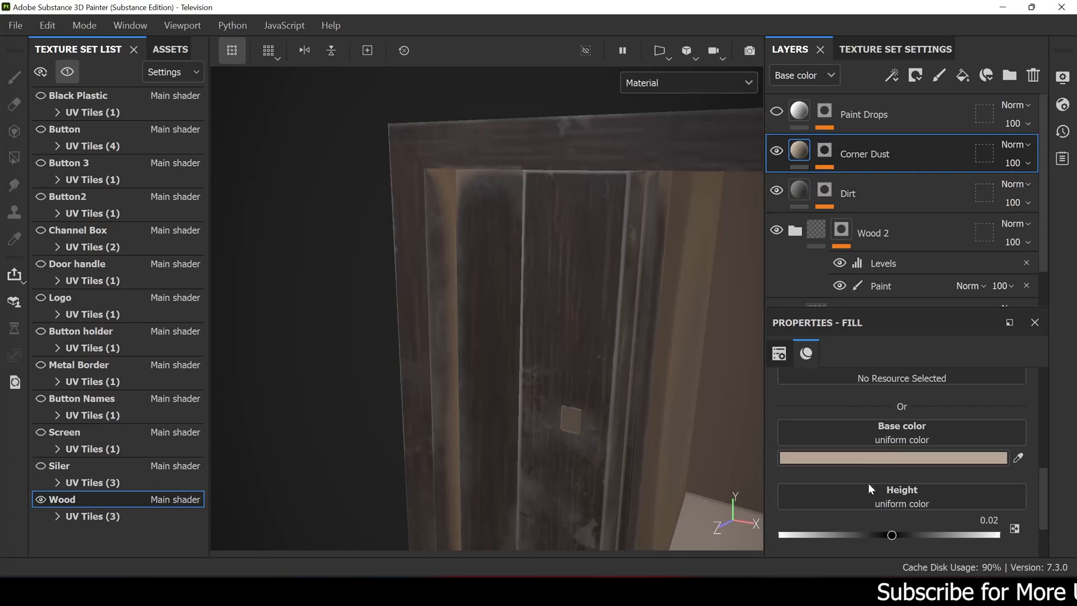
{"action": "scroll", "coordinate": [867, 482], "scroll_direction": "down", "scroll_amount": 2}
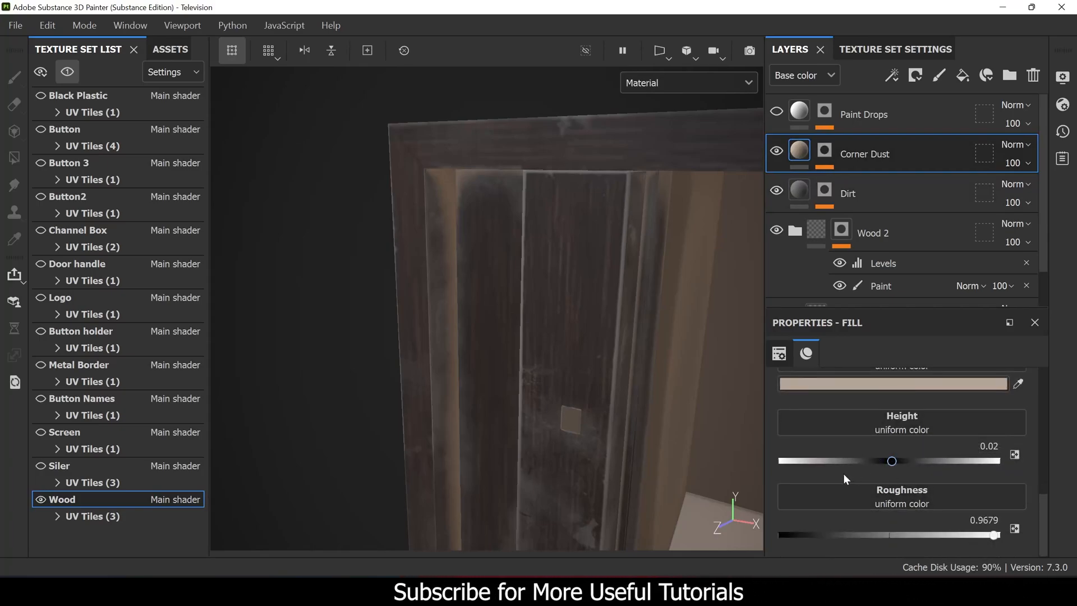
- Display the Corner Dust mask on the cabinet and examine the parameters of its Dirt generator
{"action": "left_click_drag", "start_coordinate": [553, 327], "coordinate": [582, 342], "text": "alt"}
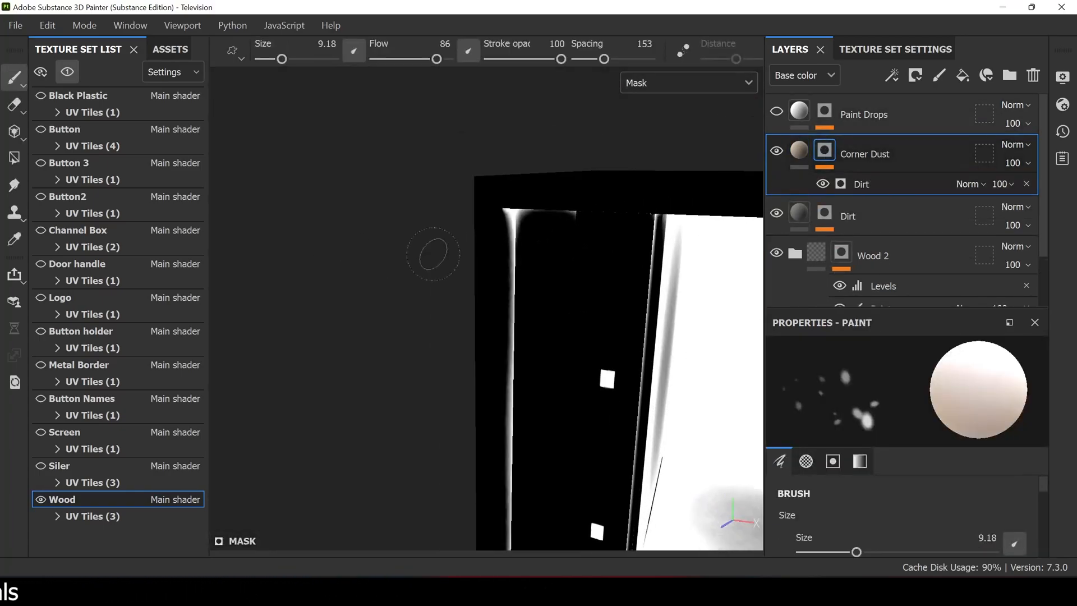
{"action": "mouse_move", "coordinate": [473, 206]}
{"action": "left_mouse_down", "text": "alt"}
{"action": "mouse_move", "coordinate": [569, 248]}
{"action": "mouse_move", "coordinate": [702, 208]}
{"action": "mouse_move", "coordinate": [577, 180]}
{"action": "left_mouse_up", "text": "alt"}
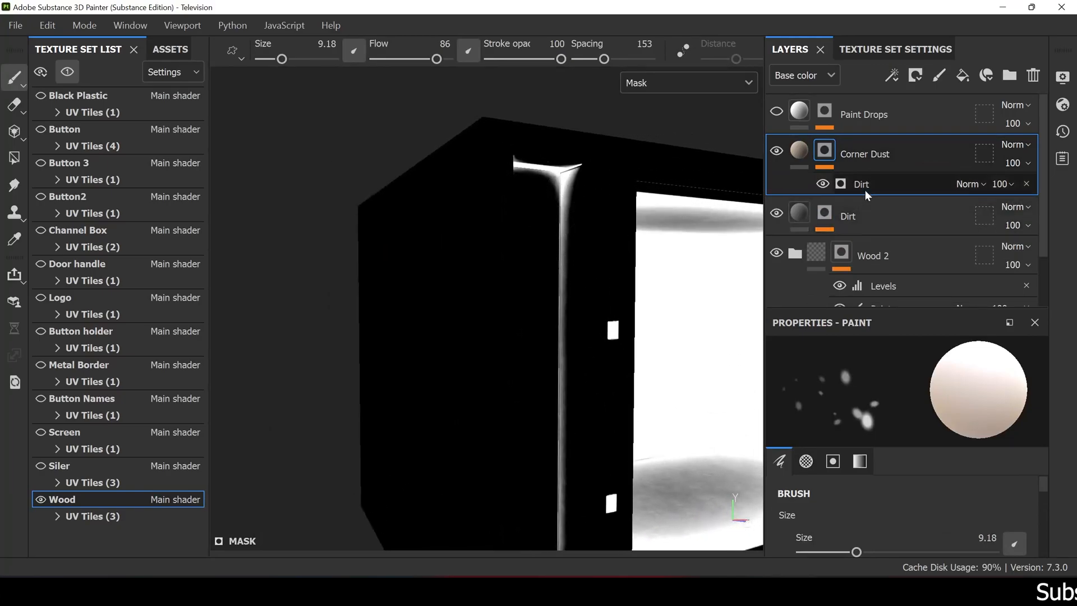
{"action": "left_click", "coordinate": [830, 184]}
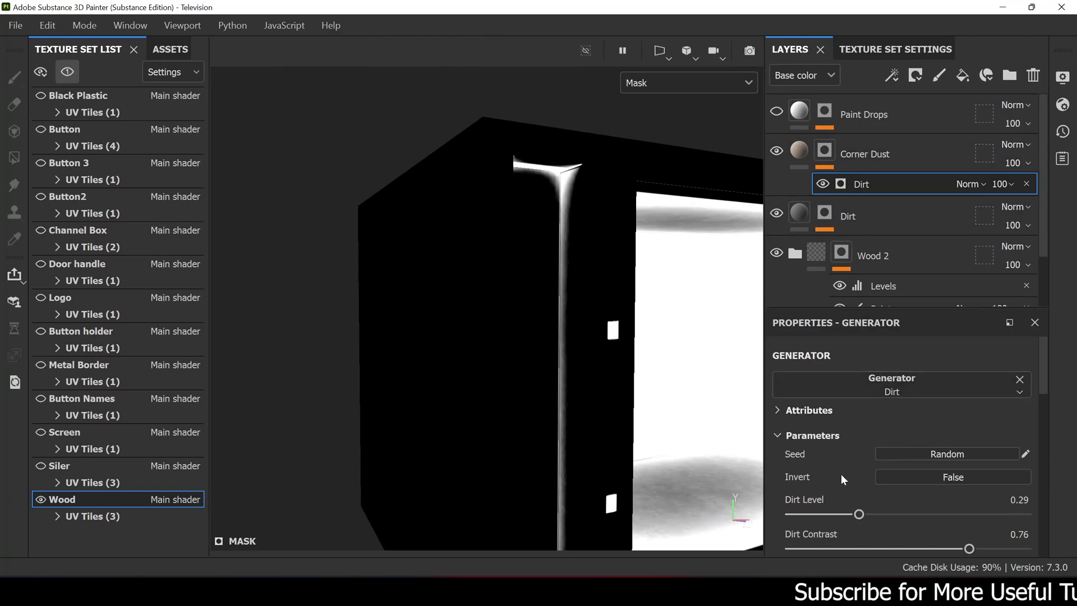
{"action": "scroll", "coordinate": [844, 473], "scroll_direction": "down", "scroll_amount": 1}
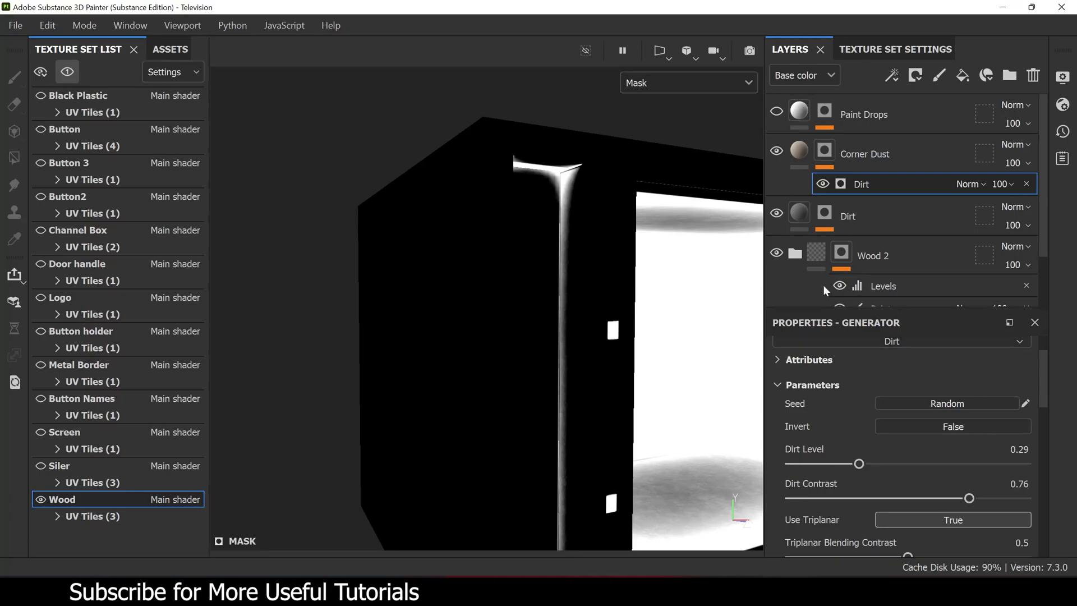
- Inspect the Corner Dust mask at the cabinet's front corner and compare it with the layer's material view
{"action": "left_click_drag", "start_coordinate": [573, 272], "coordinate": [491, 246], "text": "alt"}
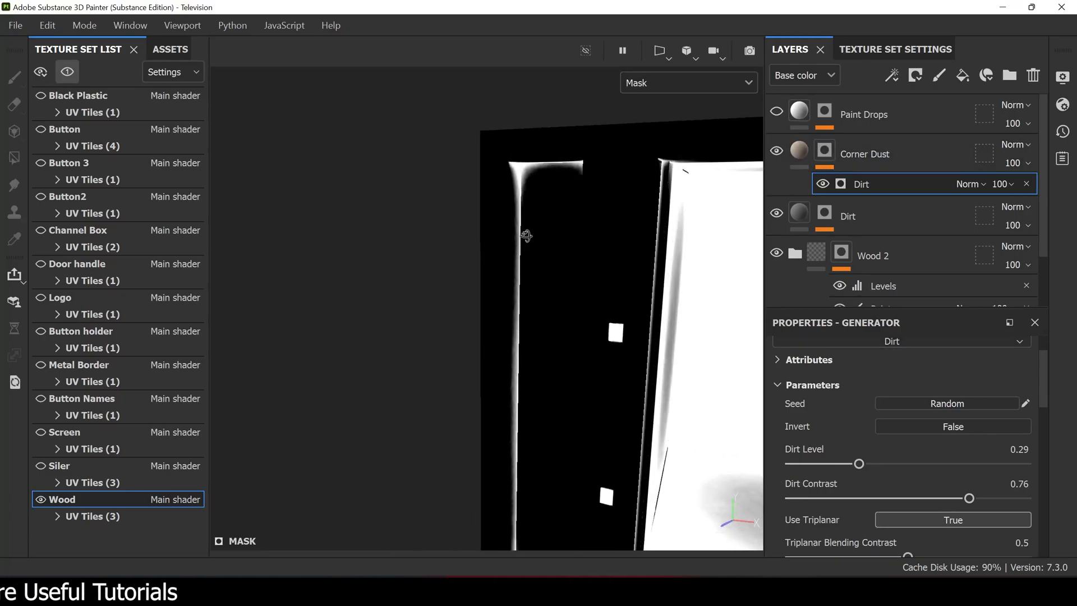
{"action": "left_click", "coordinate": [798, 151]}
{"action": "left_click_drag", "start_coordinate": [566, 241], "coordinate": [486, 260], "text": "alt"}
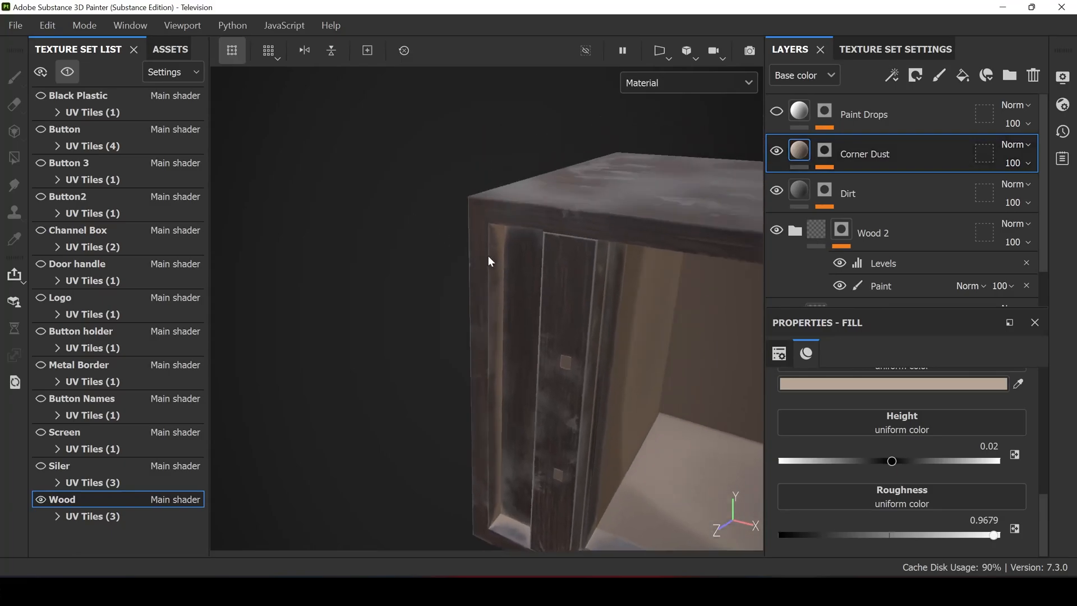
- Select the Paint Drops layer, make it visible and examine its base color, height and roughness
{"action": "left_click", "coordinate": [880, 115]}
{"action": "mouse_move", "coordinate": [646, 215]}
{"action": "left_mouse_down", "text": "alt"}
{"action": "mouse_move", "coordinate": [399, 200]}
{"action": "mouse_move", "coordinate": [550, 207]}
{"action": "mouse_move", "coordinate": [526, 228]}
{"action": "mouse_move", "coordinate": [578, 241]}
{"action": "mouse_move", "coordinate": [563, 236]}
{"action": "left_mouse_up", "text": "alt"}
{"action": "scroll", "coordinate": [578, 242], "scroll_direction": "down", "scroll_amount": 2}
{"action": "left_click", "coordinate": [776, 111]}
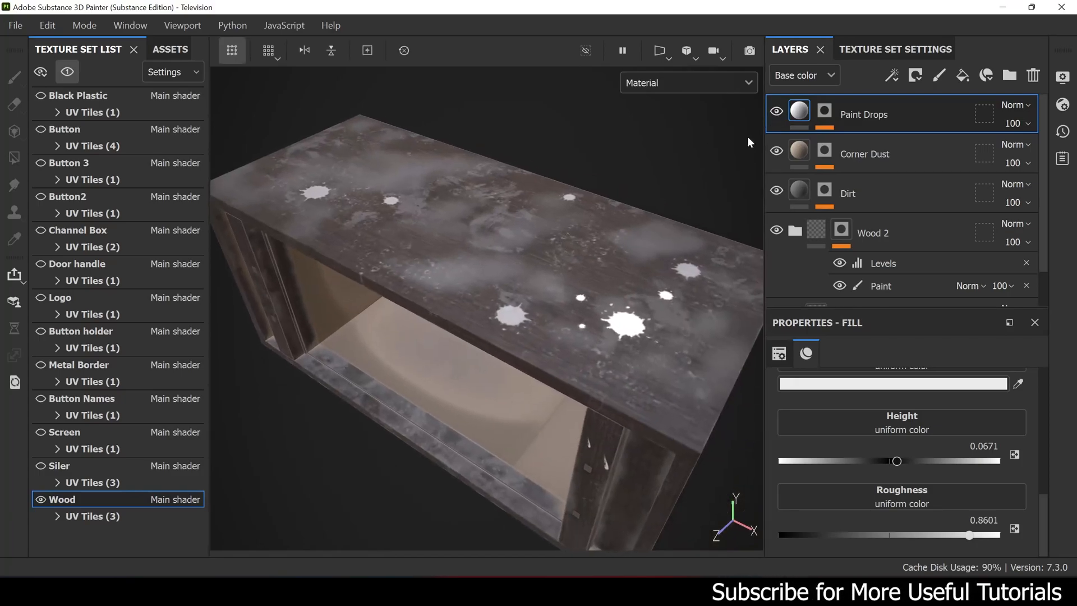
{"action": "scroll", "coordinate": [869, 409], "scroll_direction": "up", "scroll_amount": 3}
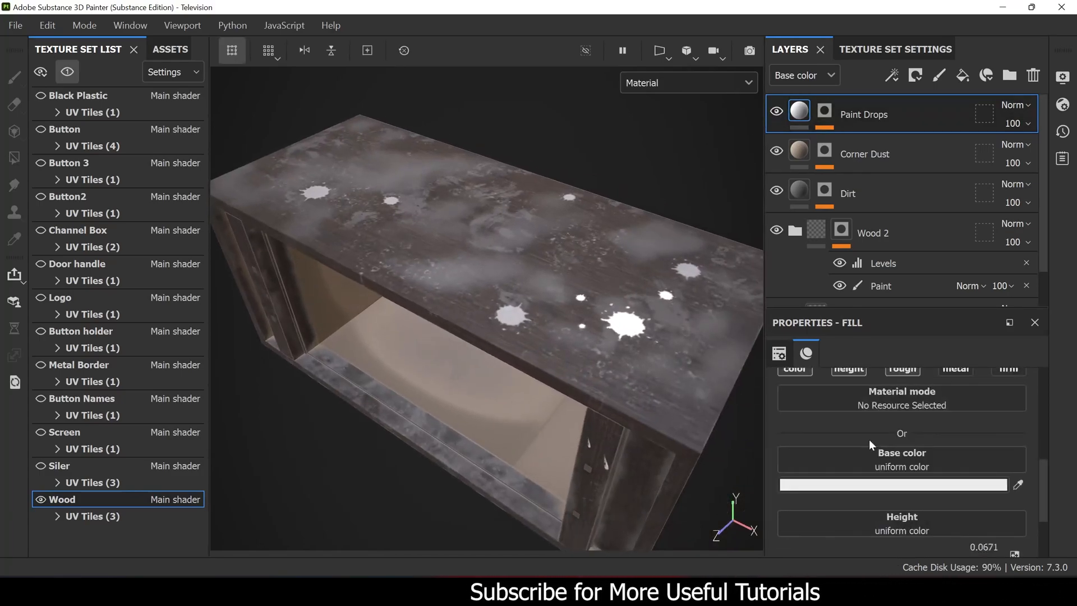
{"action": "scroll", "coordinate": [887, 442], "scroll_direction": "up", "scroll_amount": 3}
{"action": "scroll", "coordinate": [831, 469], "scroll_direction": "down", "scroll_amount": 6}
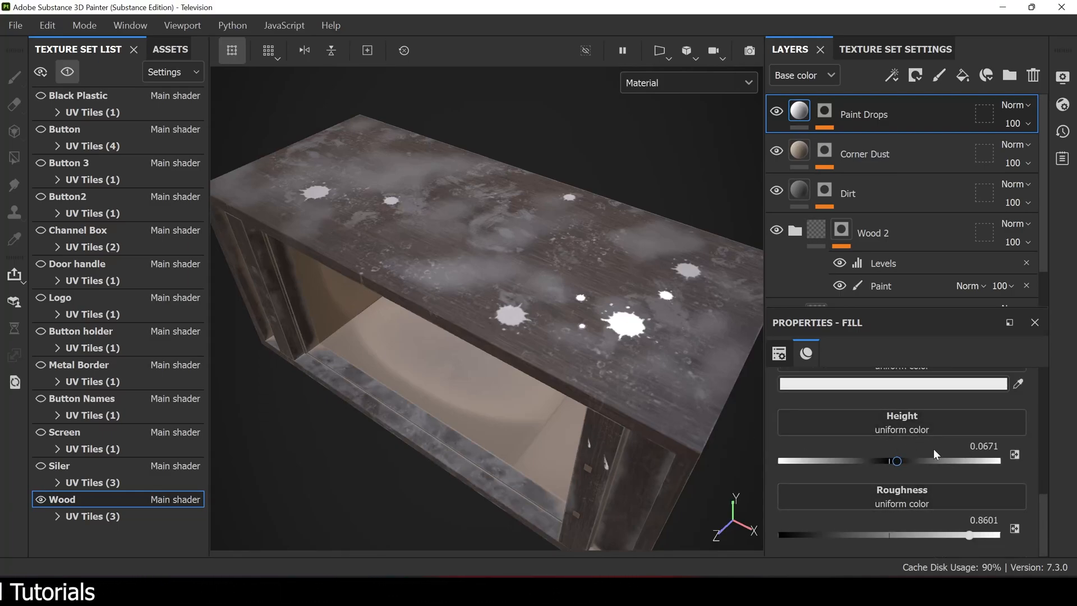
- Inspect the paint drops on the cabinet's top and select the Paint effect in the Paint Drops mask
{"action": "mouse_move", "coordinate": [537, 346]}
{"action": "right_mouse_down", "text": "alt"}
{"action": "mouse_move", "coordinate": [500, 342]}
{"action": "mouse_move", "coordinate": [538, 340]}
{"action": "right_mouse_up", "text": "alt"}
{"action": "left_click_drag", "start_coordinate": [483, 340], "coordinate": [527, 337], "text": "alt"}
{"action": "right_click_drag", "start_coordinate": [528, 336], "coordinate": [478, 339], "text": "alt"}
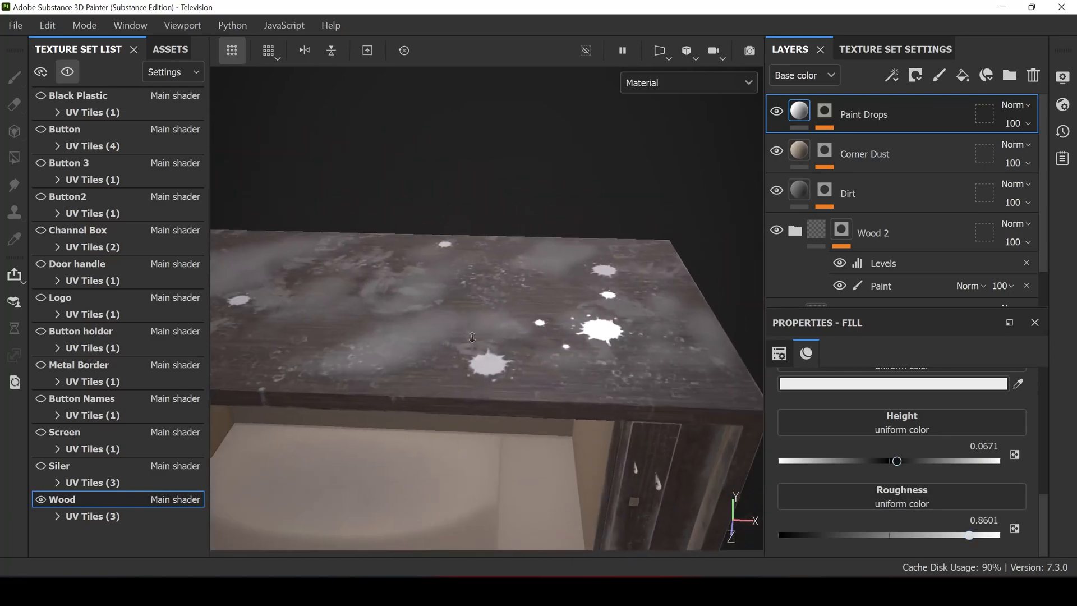
{"action": "left_click_drag", "start_coordinate": [478, 339], "coordinate": [431, 336], "text": "alt"}
{"action": "left_click", "coordinate": [825, 118]}
{"action": "left_click", "coordinate": [871, 144]}
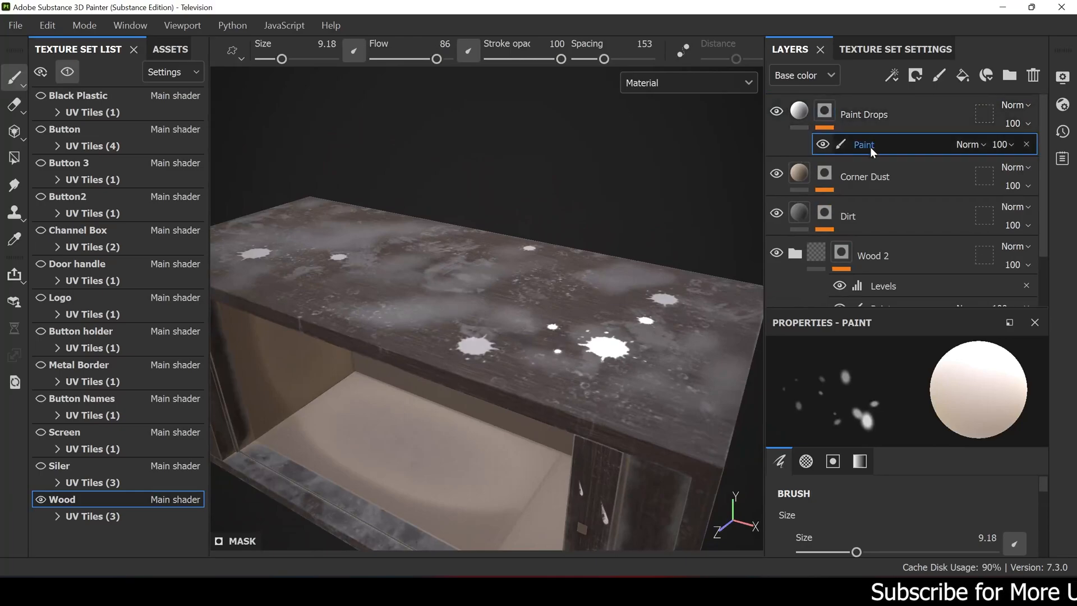
- Filter the asset library to brushes, clear the wood search and browse the available brushes
{"action": "left_click", "coordinate": [179, 48]}
{"action": "left_click", "coordinate": [49, 124]}
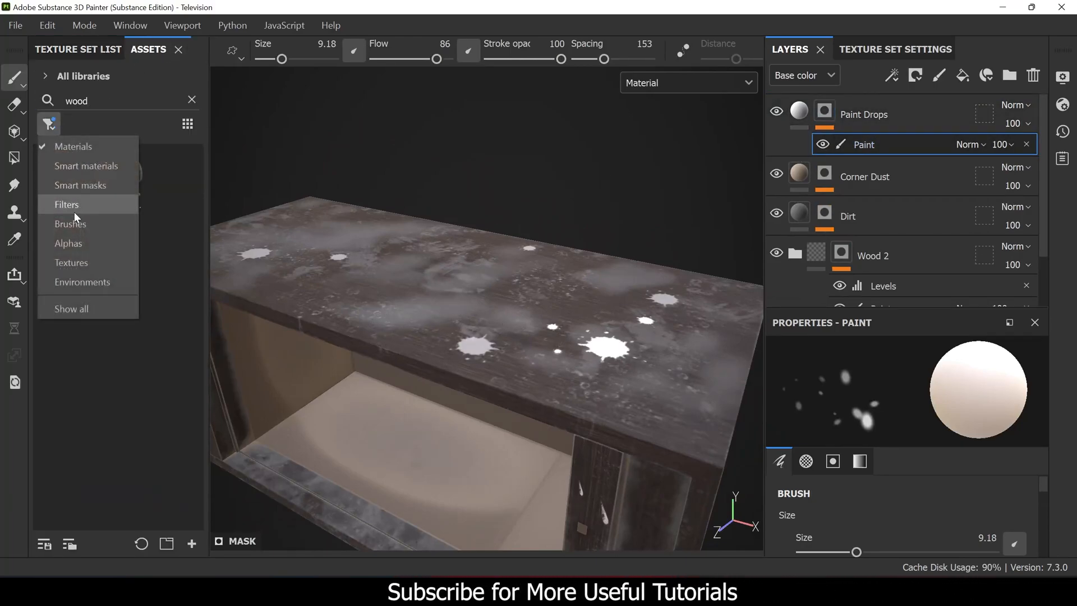
{"action": "left_click", "coordinate": [82, 209]}
{"action": "double_click", "coordinate": [88, 102]}
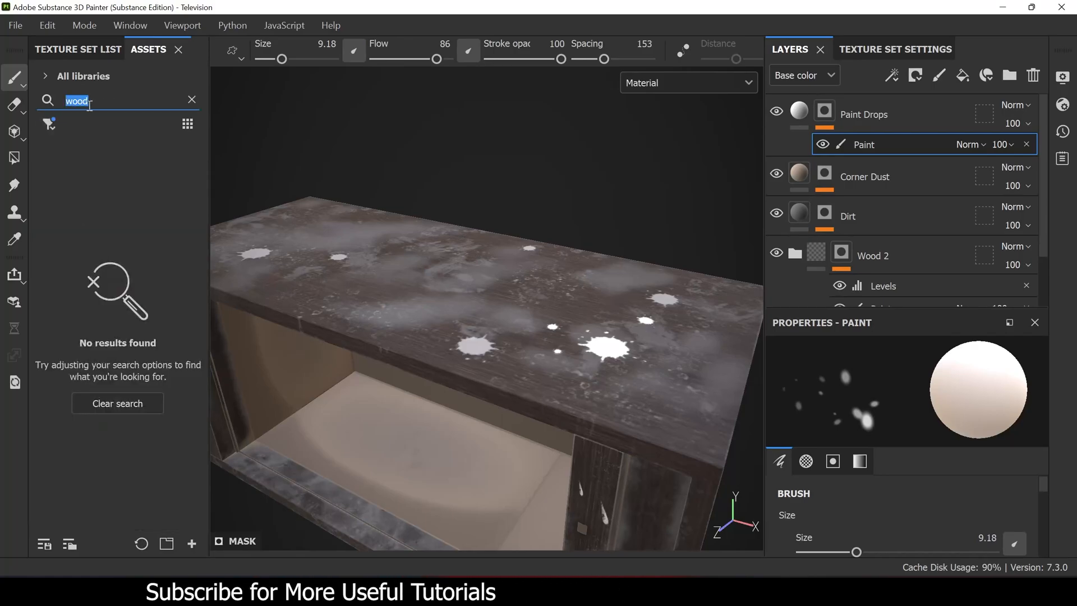
{"action": "left_click", "coordinate": [192, 100]}
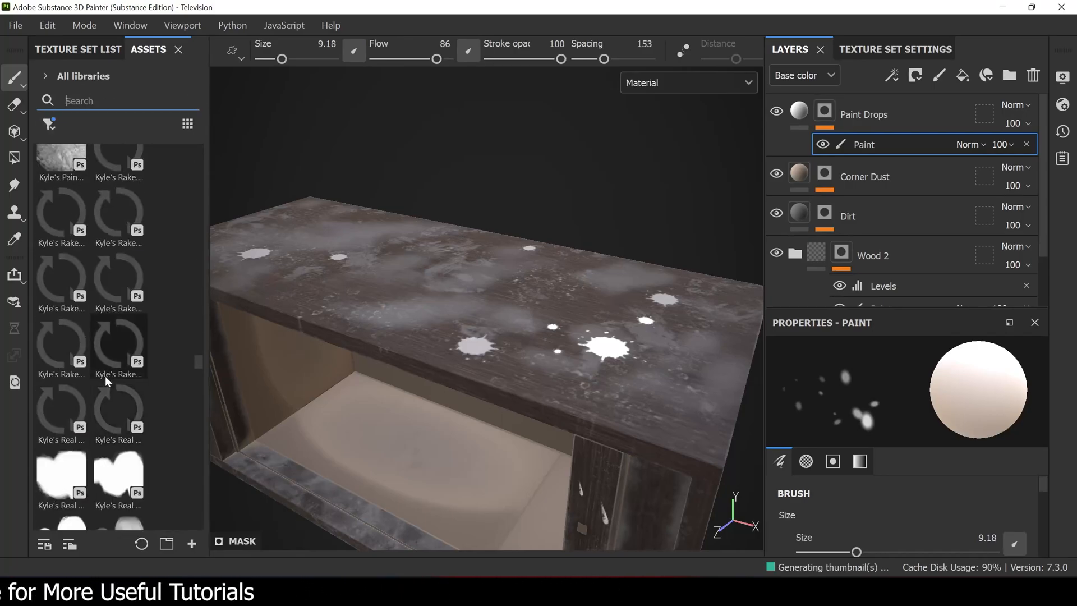
{"action": "scroll", "coordinate": [102, 373], "scroll_direction": "down", "scroll_amount": 10}
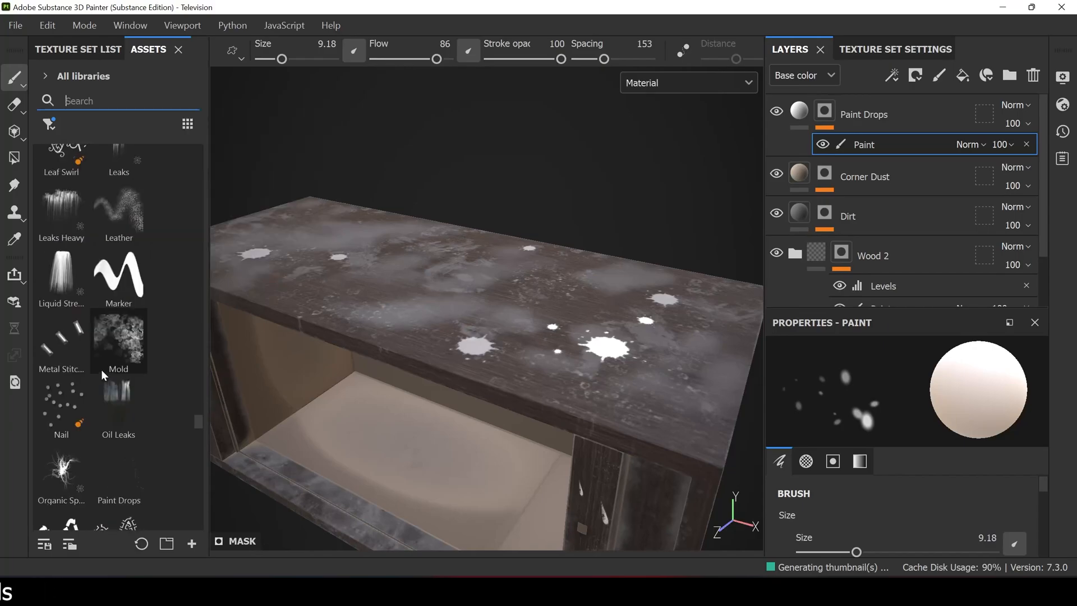
- Take a close look at the paint splatters on the cabinet's top, comparing the surface with Paint Drops hidden and shown
{"action": "left_click_drag", "start_coordinate": [524, 231], "coordinate": [529, 263], "text": "alt"}
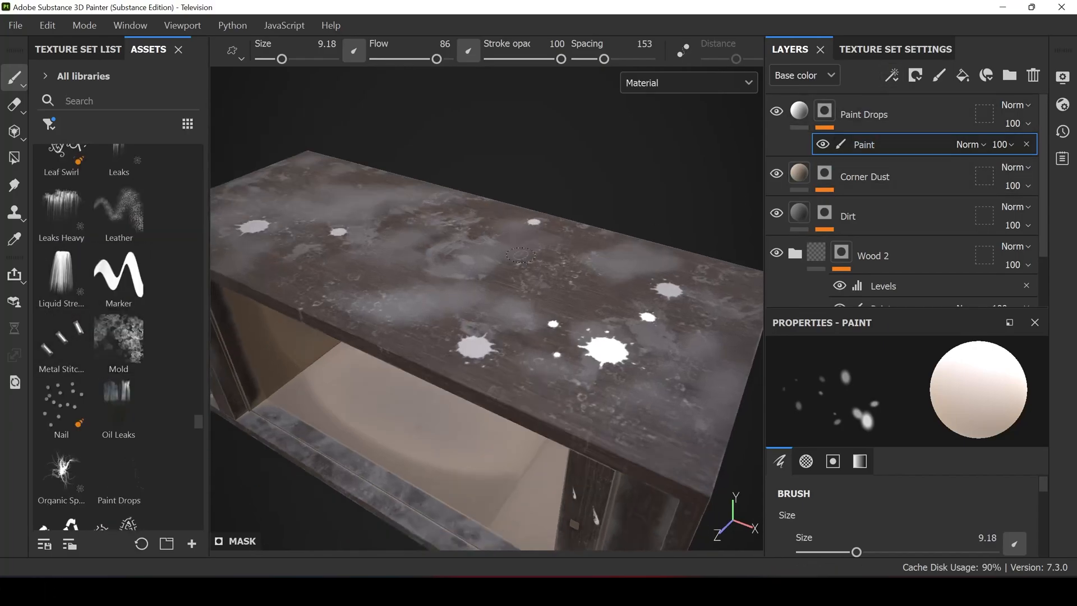
{"action": "scroll", "coordinate": [606, 348], "scroll_direction": "up", "scroll_amount": 3}
{"action": "middle_click_drag", "start_coordinate": [662, 364], "coordinate": [518, 362], "text": "alt"}
{"action": "left_click", "coordinate": [776, 111]}
{"action": "left_click", "coordinate": [778, 111]}
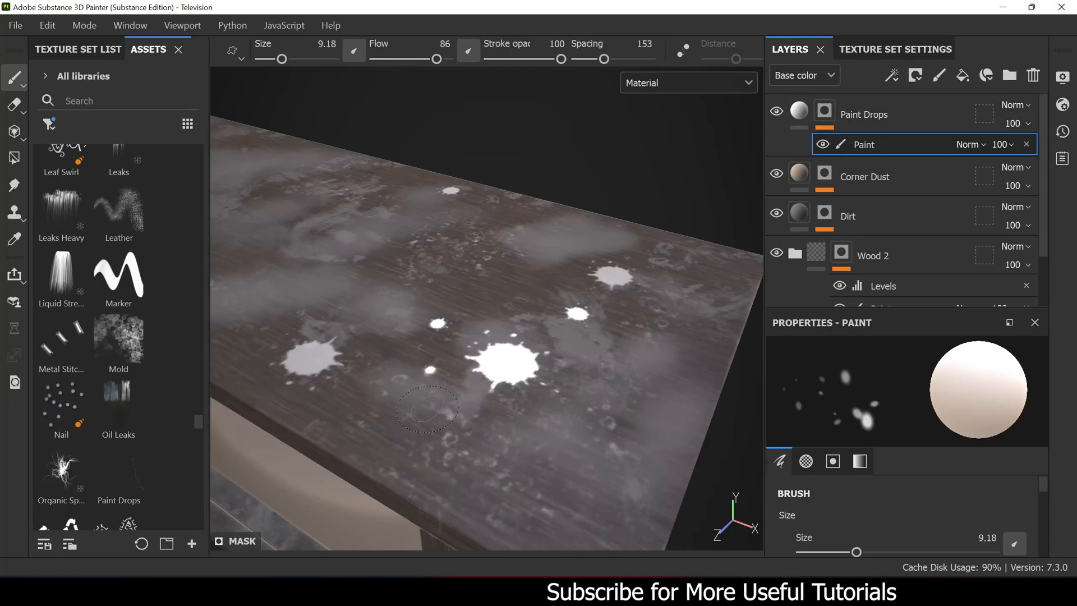
- Search the brushes for dirt3 and choose the Dirt 3 brush
{"action": "scroll", "coordinate": [76, 268], "scroll_direction": "up", "scroll_amount": 5}
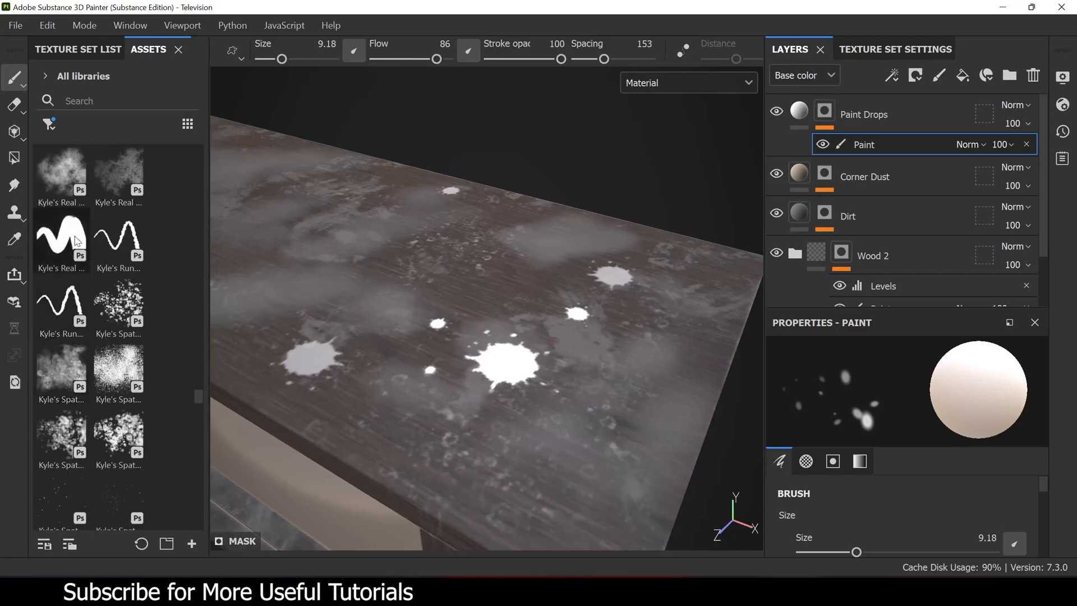
{"action": "scroll", "coordinate": [75, 235], "scroll_direction": "up", "scroll_amount": 3}
{"action": "scroll", "coordinate": [67, 314], "scroll_direction": "up", "scroll_amount": 4}
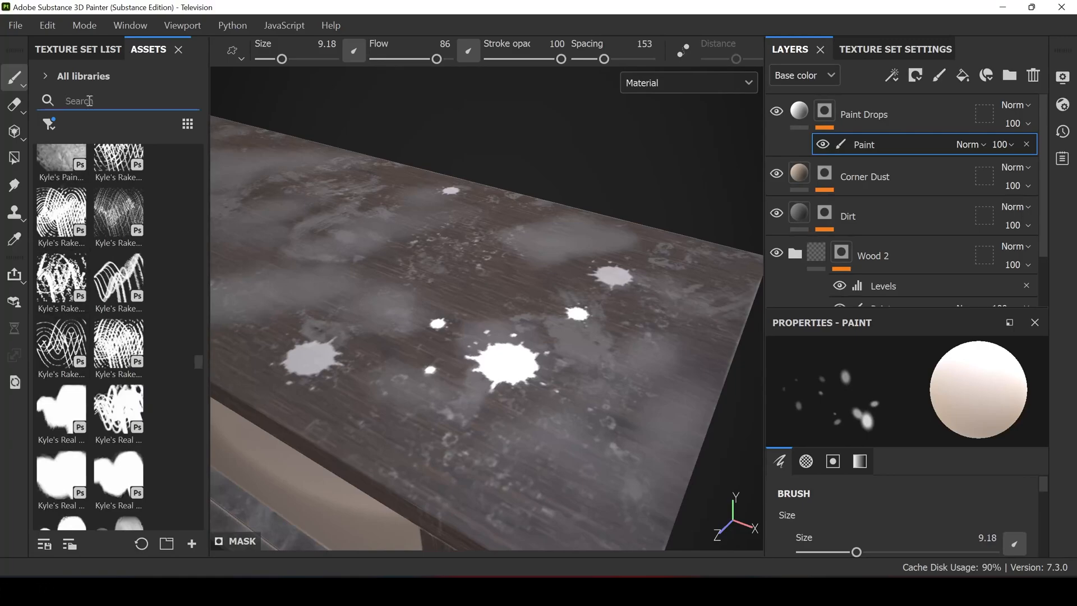
{"action": "left_click", "coordinate": [90, 101]}
{"action": "type", "text": "dirt3"}
{"action": "left_click", "coordinate": [62, 175]}
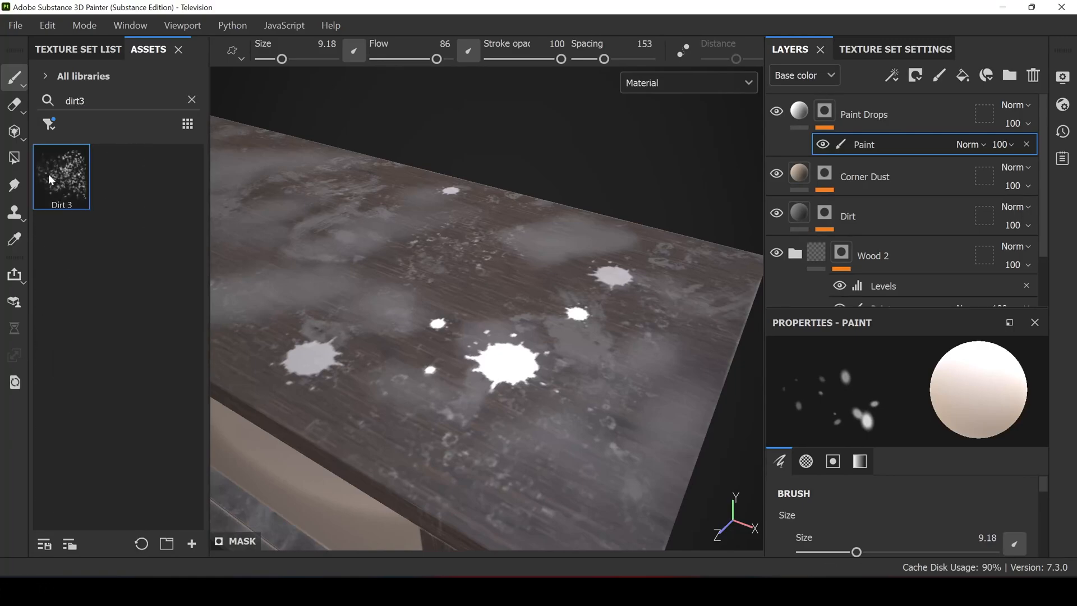
- Try the Dirt 3 brush with strokes on the cabinet's top and undo them
{"action": "right_click_drag", "start_coordinate": [393, 327], "coordinate": [429, 328], "text": "ctrl"}
{"action": "left_click_drag", "start_coordinate": [377, 357], "coordinate": [422, 352]}
{"action": "key", "text": "ctrl+z"}
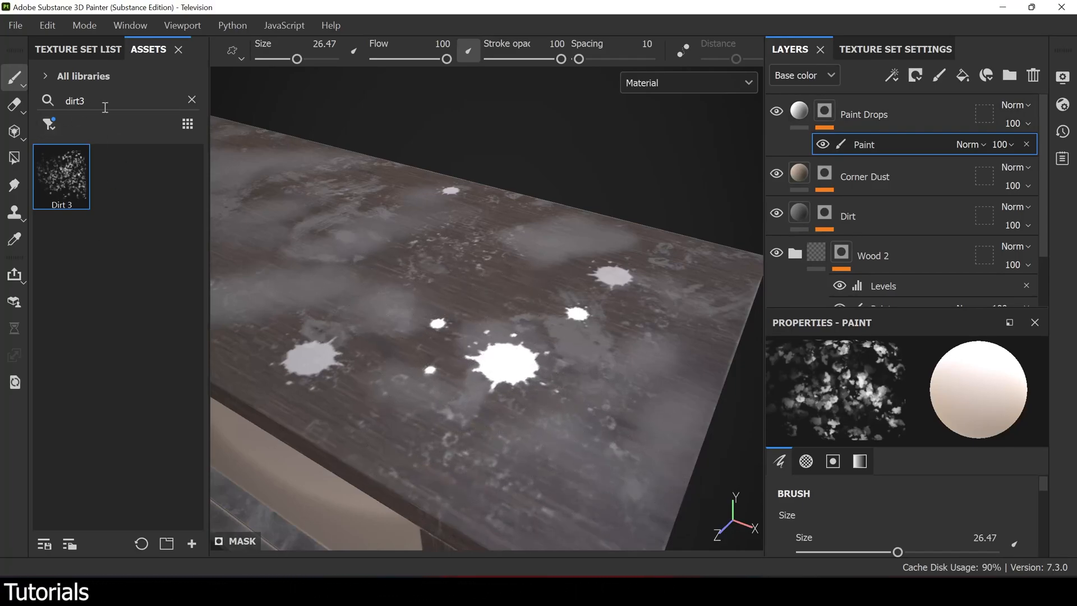
- Clear the brush search, choose the sparse Ink Splatter brush and paint small splatters on the cabinet's top
{"action": "left_click", "coordinate": [192, 101]}
{"action": "scroll", "coordinate": [106, 357], "scroll_direction": "down", "scroll_amount": 10}
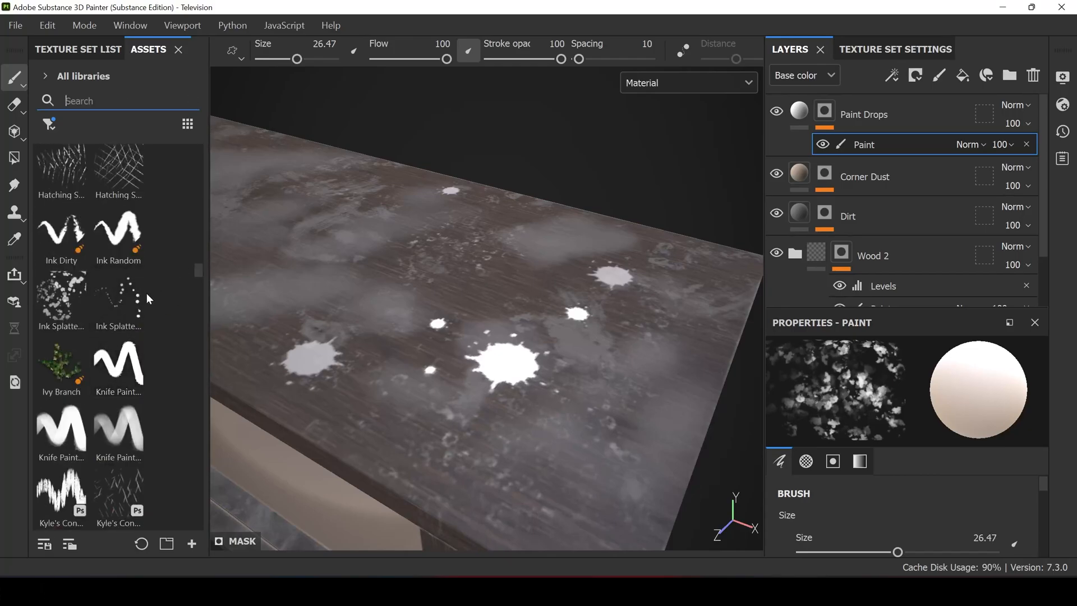
{"action": "left_click", "coordinate": [129, 330]}
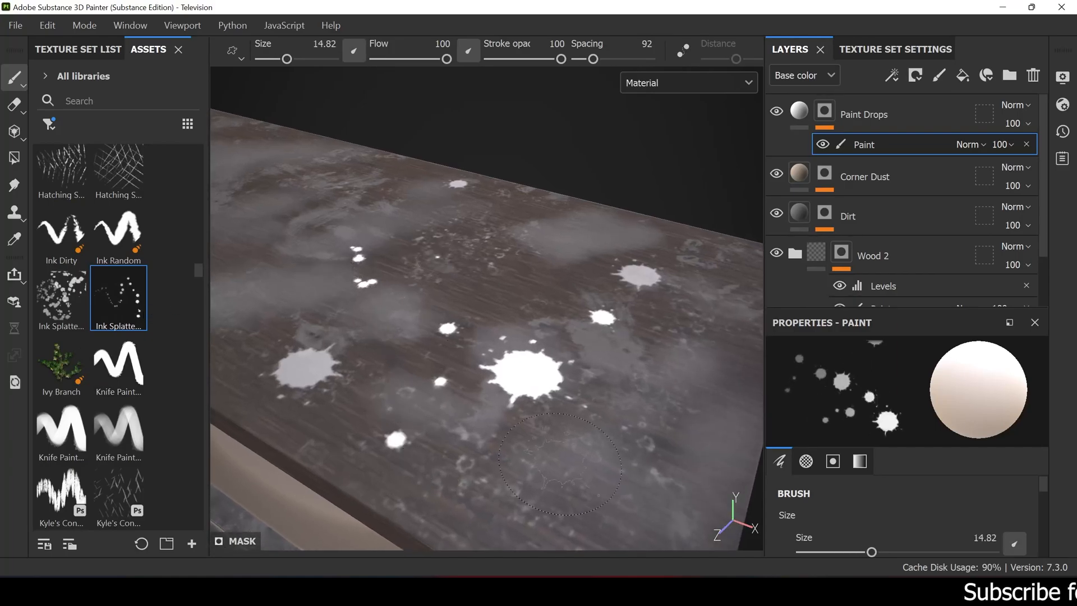
{"action": "scroll", "coordinate": [598, 406], "scroll_direction": "down", "scroll_amount": 4}
{"action": "left_click_drag", "start_coordinate": [430, 322], "coordinate": [424, 352], "text": "alt"}
- Enlarge the brush to 54.32, turn off its flow pen pressure and stamp a large splatter on the cabinet's top
{"action": "right_click_drag", "start_coordinate": [424, 352], "coordinate": [512, 352], "text": "ctrl"}
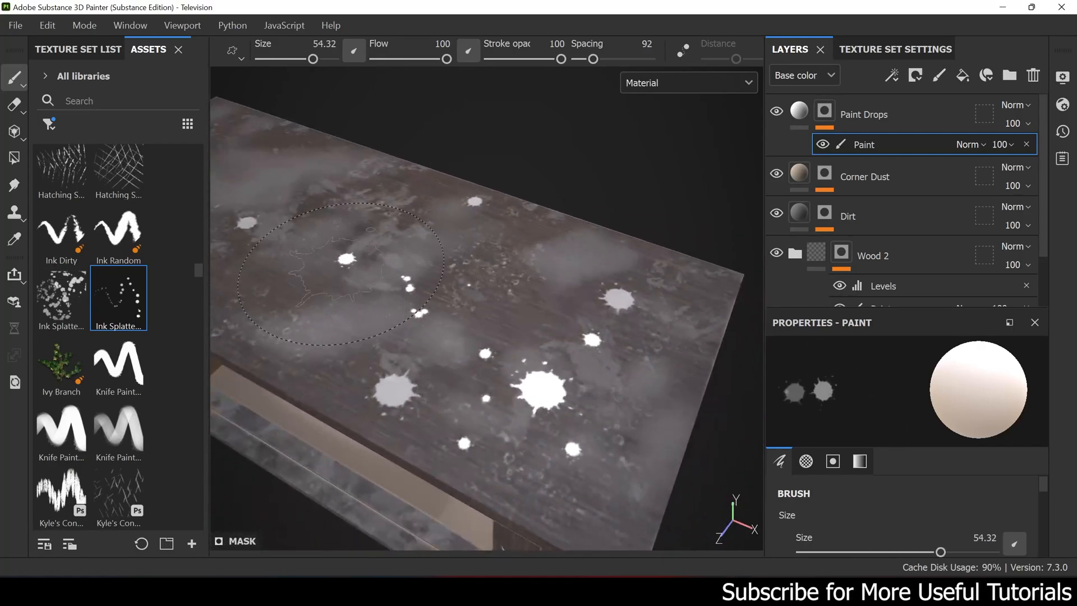
{"action": "left_click", "coordinate": [468, 51]}
{"action": "left_click", "coordinate": [497, 269]}
{"action": "scroll", "coordinate": [496, 269], "scroll_direction": "down", "scroll_amount": 3}
{"action": "mouse_move", "coordinate": [500, 270]}
{"action": "left_mouse_down", "text": "alt"}
{"action": "mouse_move", "coordinate": [504, 250]}
{"action": "mouse_move", "coordinate": [565, 228]}
{"action": "mouse_move", "coordinate": [594, 244]}
{"action": "mouse_move", "coordinate": [563, 209]}
{"action": "mouse_move", "coordinate": [538, 210]}
{"action": "mouse_move", "coordinate": [563, 192]}
{"action": "left_mouse_up", "text": "alt"}
{"action": "scroll", "coordinate": [543, 269], "scroll_direction": "down", "scroll_amount": 3}
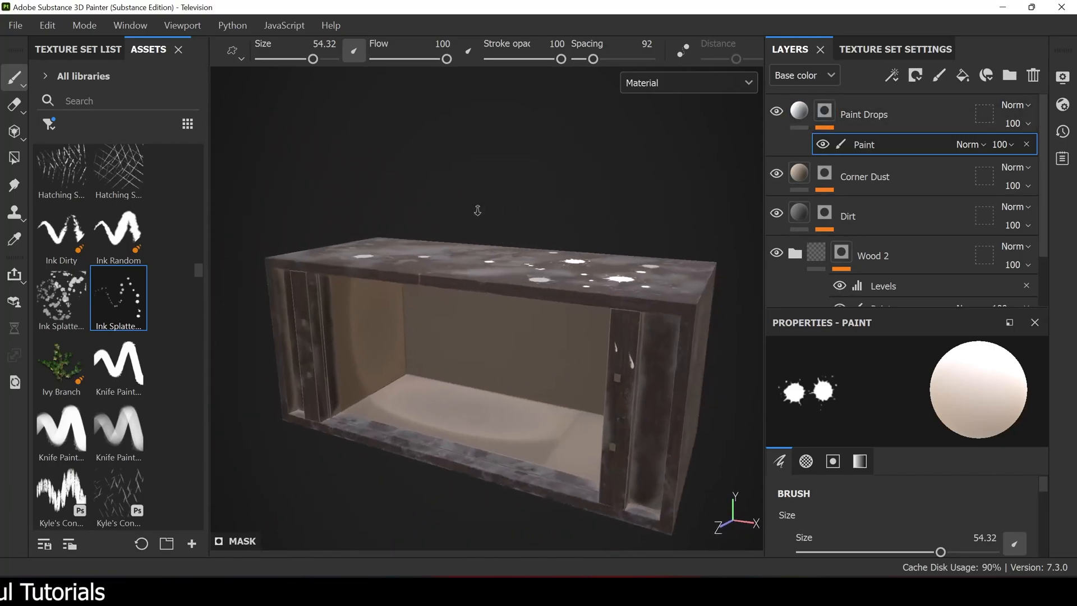
- Isolate the Screen texture set and hide its dirt and roughness layers, leaving Color paint visible in the Paint folder
{"action": "left_click", "coordinate": [78, 49]}
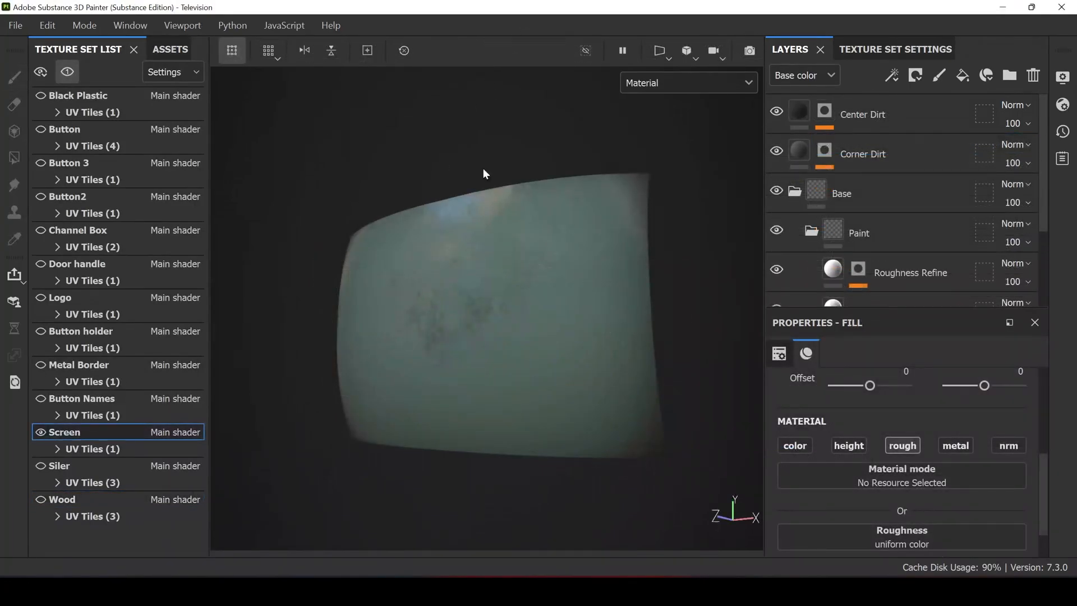
{"action": "left_click_drag", "start_coordinate": [479, 154], "coordinate": [578, 169], "text": "alt"}
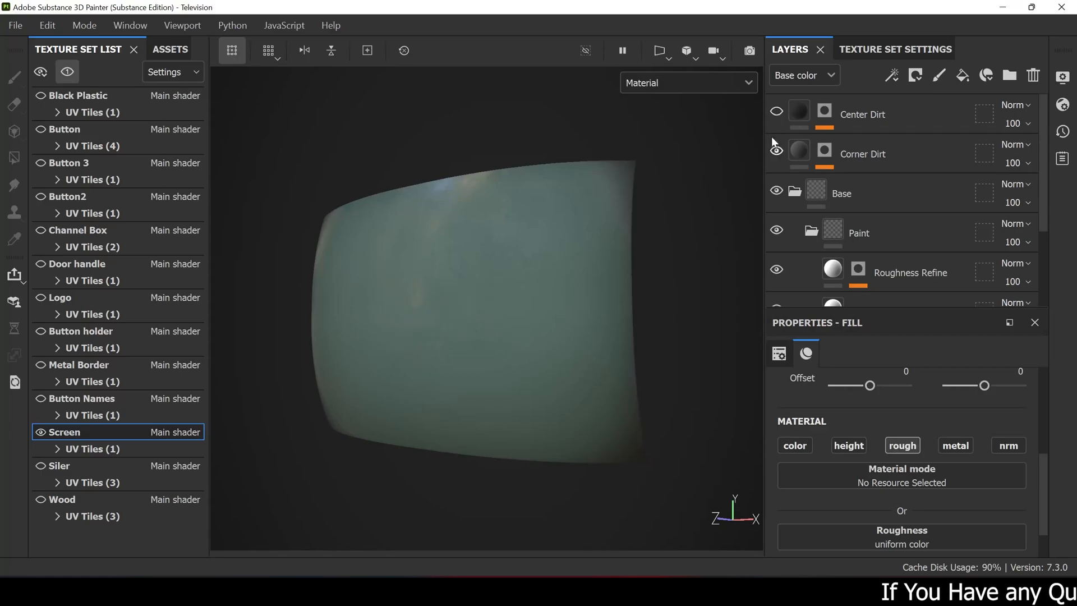
{"action": "left_click", "coordinate": [776, 191]}
{"action": "left_click", "coordinate": [777, 191]}
{"action": "left_click", "coordinate": [777, 231]}
{"action": "left_click", "coordinate": [778, 234]}
{"action": "scroll", "coordinate": [785, 271], "scroll_direction": "down", "scroll_amount": 2}
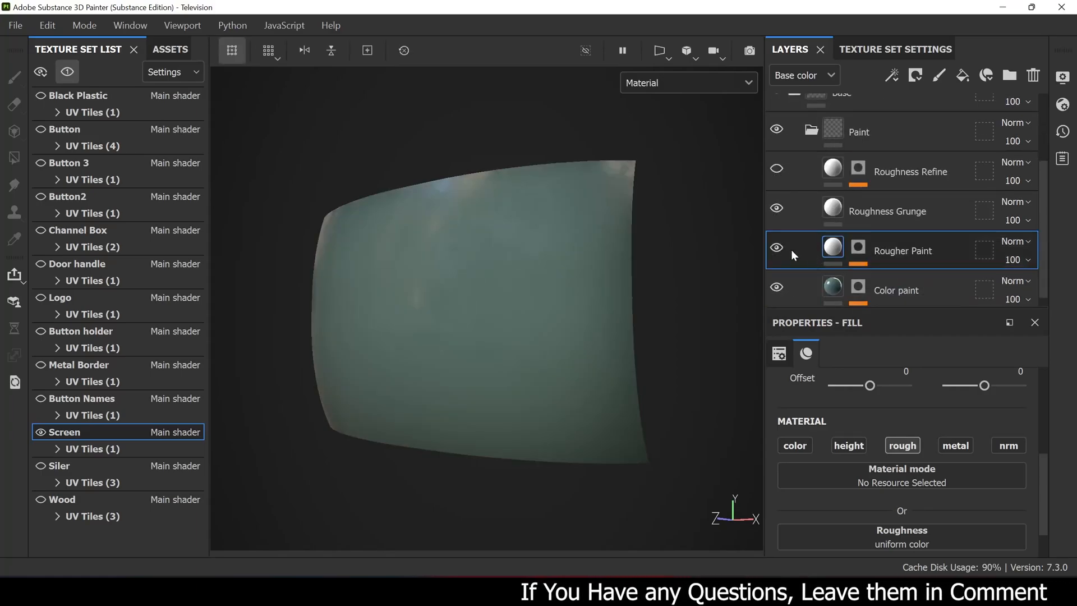
- Select the Color paint layer and examine its height, roughness and glossy reflections on the screen
{"action": "left_click", "coordinate": [908, 284]}
{"action": "mouse_move", "coordinate": [438, 251]}
{"action": "right_mouse_down", "text": "alt"}
{"action": "mouse_move", "coordinate": [533, 258]}
{"action": "mouse_move", "coordinate": [596, 243]}
{"action": "right_mouse_up", "text": "alt"}
{"action": "middle_click_drag", "start_coordinate": [595, 243], "coordinate": [593, 248], "text": "alt"}
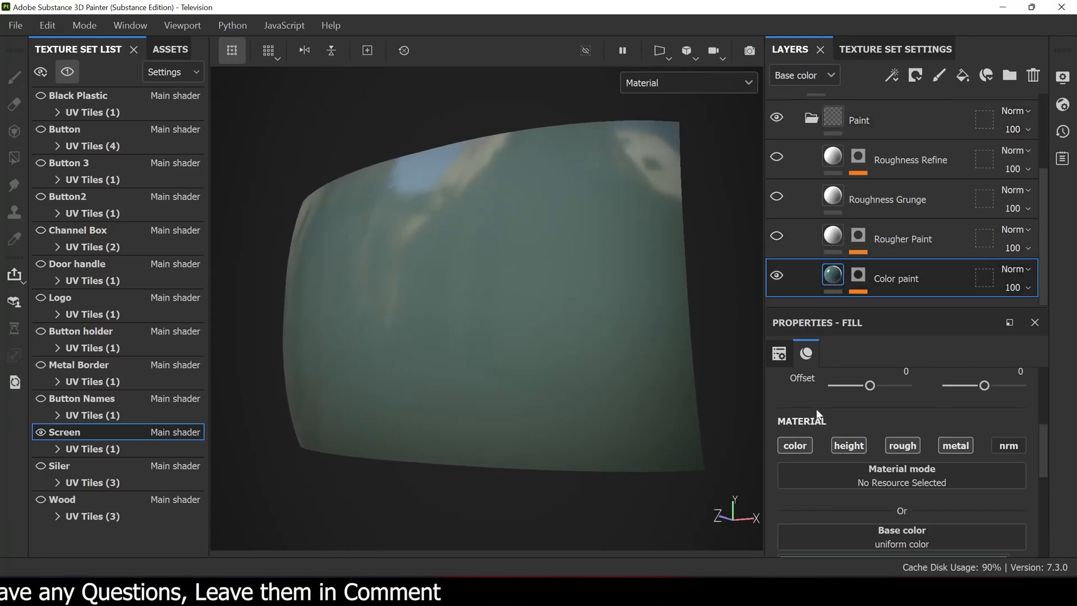
{"action": "scroll", "coordinate": [816, 405], "scroll_direction": "down", "scroll_amount": 5}
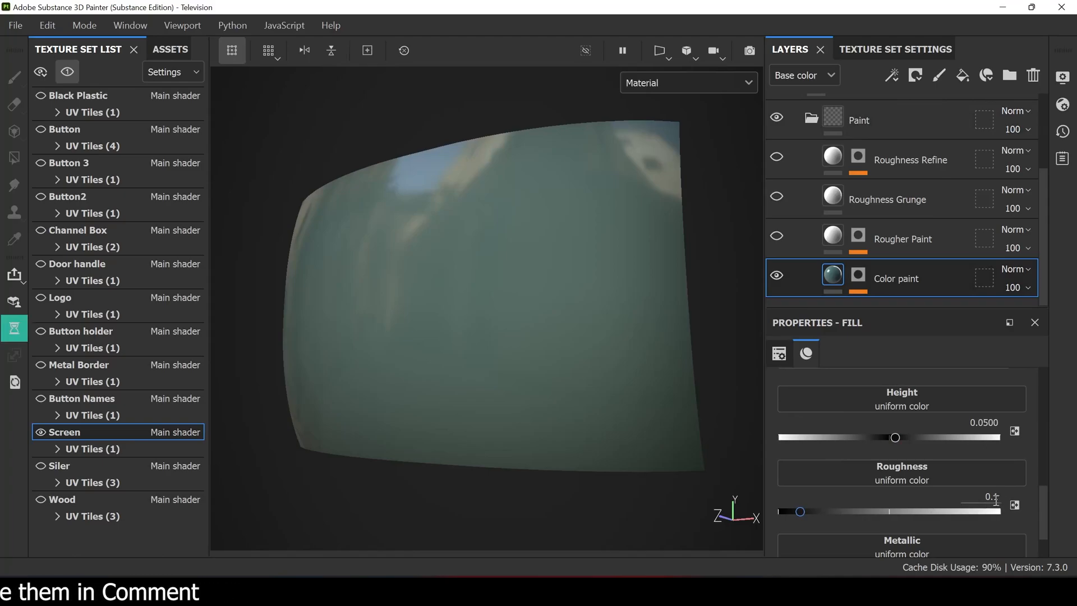
{"action": "mouse_move", "coordinate": [561, 359]}
{"action": "left_mouse_down", "text": "alt"}
{"action": "mouse_move", "coordinate": [553, 372]}
{"action": "mouse_move", "coordinate": [608, 233]}
{"action": "mouse_move", "coordinate": [594, 271]}
{"action": "mouse_move", "coordinate": [511, 294]}
{"action": "mouse_move", "coordinate": [561, 296]}
{"action": "left_mouse_up", "text": "alt"}
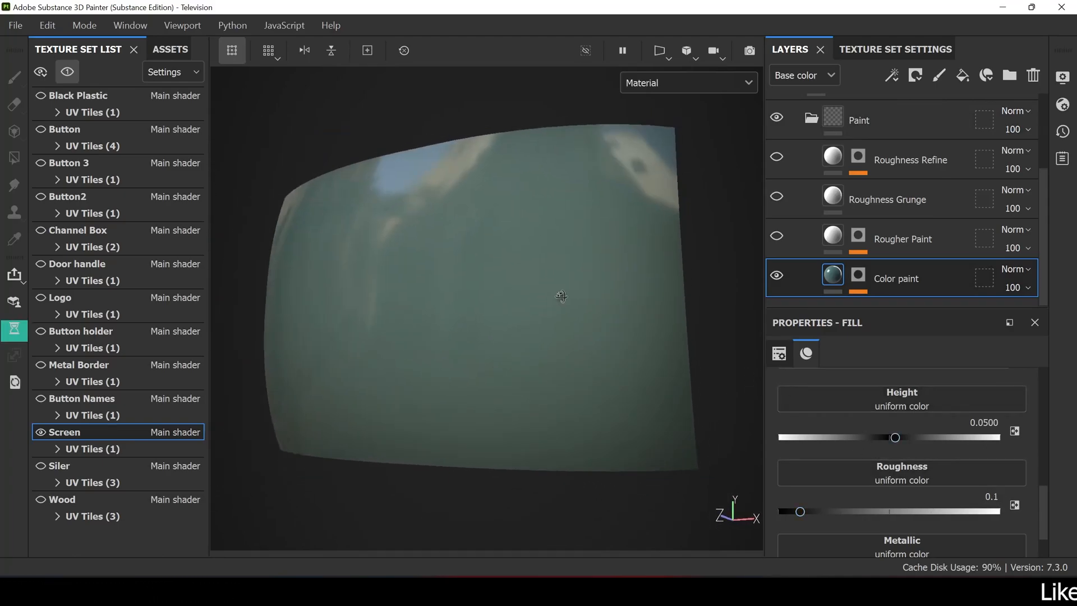
- Make the Rougher Paint layer visible, check its roughness and display its mask on the screen
{"action": "left_click", "coordinate": [905, 241]}
{"action": "left_click", "coordinate": [777, 237]}
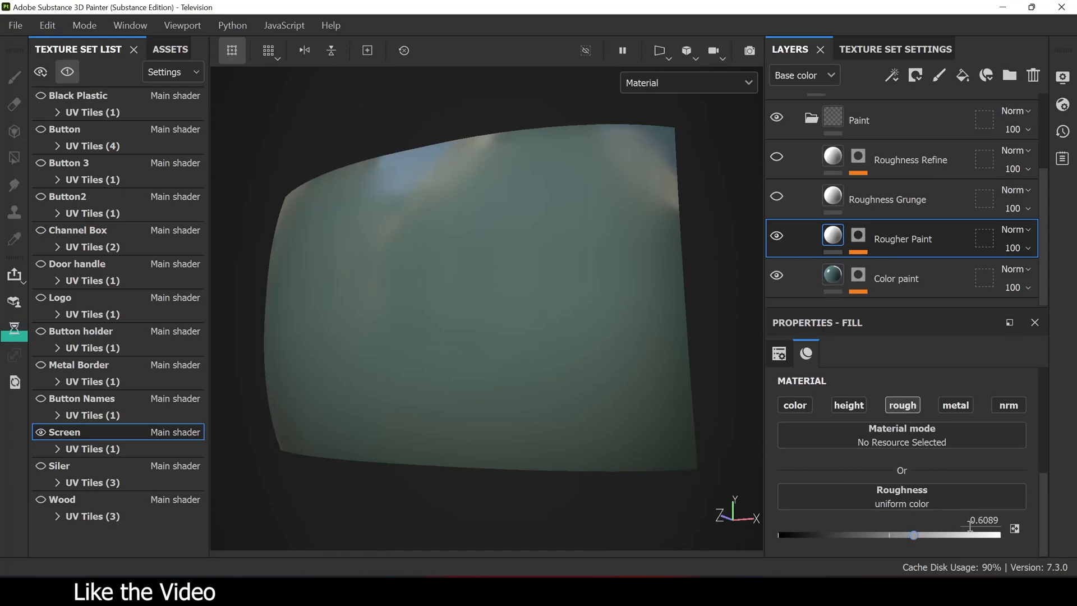
{"action": "left_click", "coordinate": [859, 236]}
{"action": "left_click_drag", "start_coordinate": [486, 290], "coordinate": [522, 294], "text": "alt"}
- Select the Mask Editor generator in the Rougher Paint mask and examine its global, texture and curvature parameters
{"action": "left_click", "coordinate": [909, 269]}
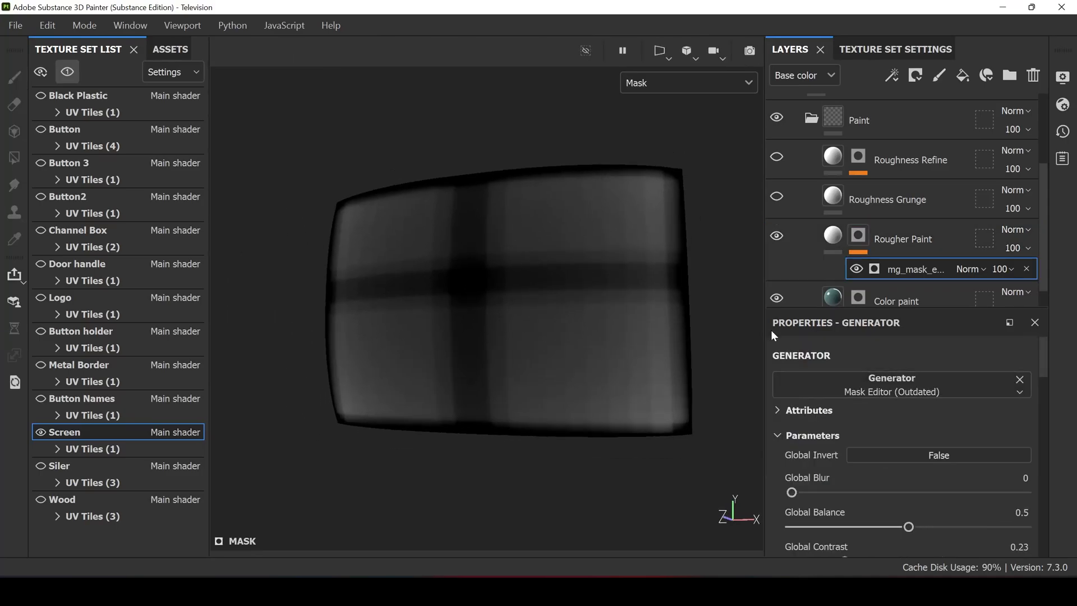
{"action": "scroll", "coordinate": [857, 419], "scroll_direction": "down", "scroll_amount": 3}
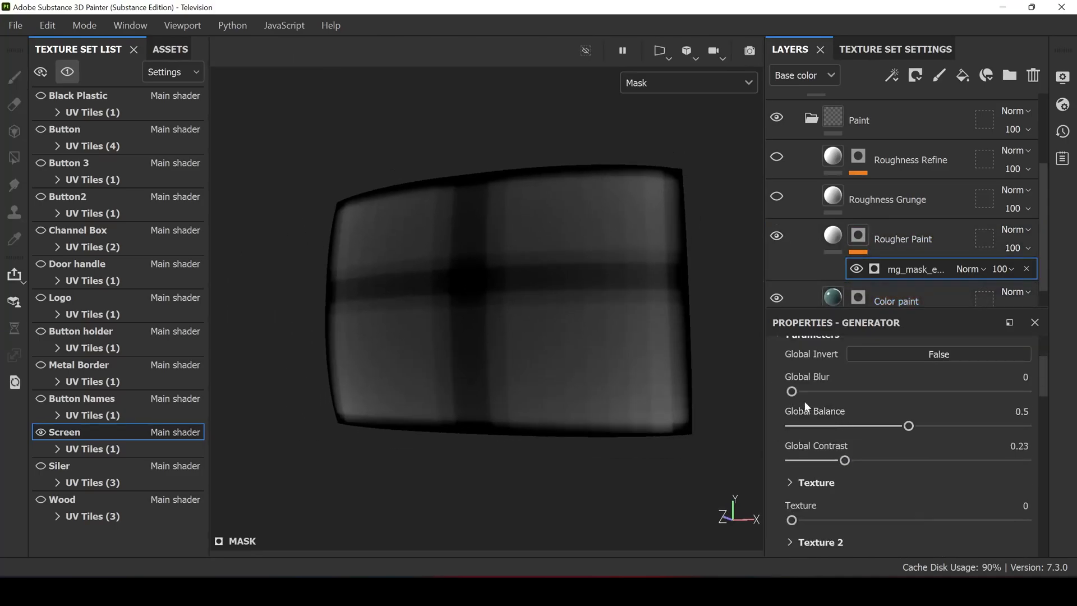
{"action": "scroll", "coordinate": [844, 439], "scroll_direction": "down", "scroll_amount": 3}
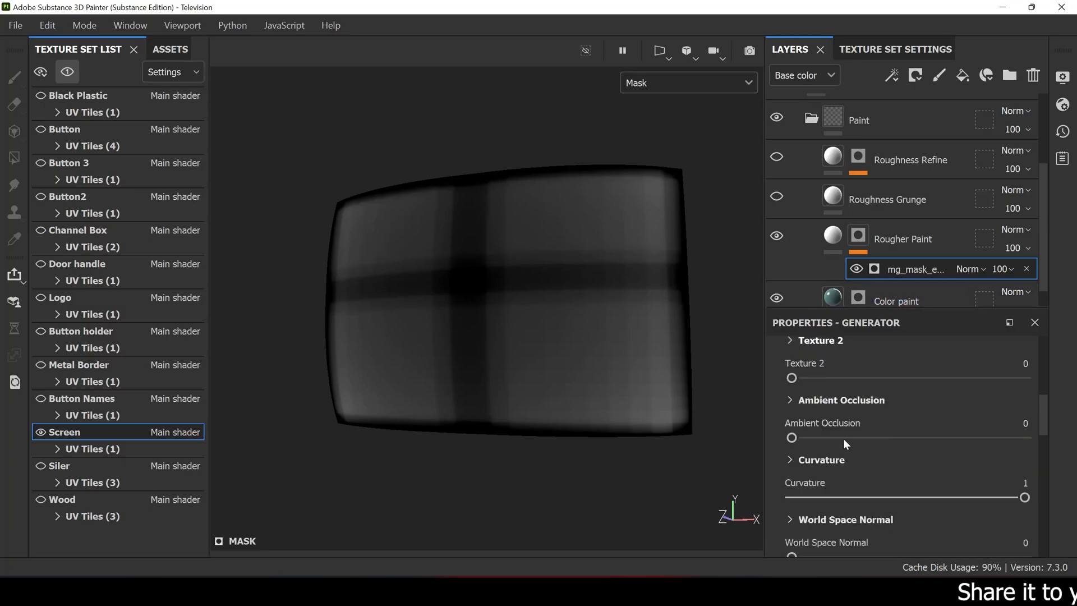
{"action": "scroll", "coordinate": [844, 439], "scroll_direction": "up", "scroll_amount": 5}
- Return to Rougher Paint's material view and inspect how reflections vary between the screen's edges and center
{"action": "left_click", "coordinate": [826, 245]}
{"action": "scroll", "coordinate": [490, 235], "scroll_direction": "up", "scroll_amount": 6}
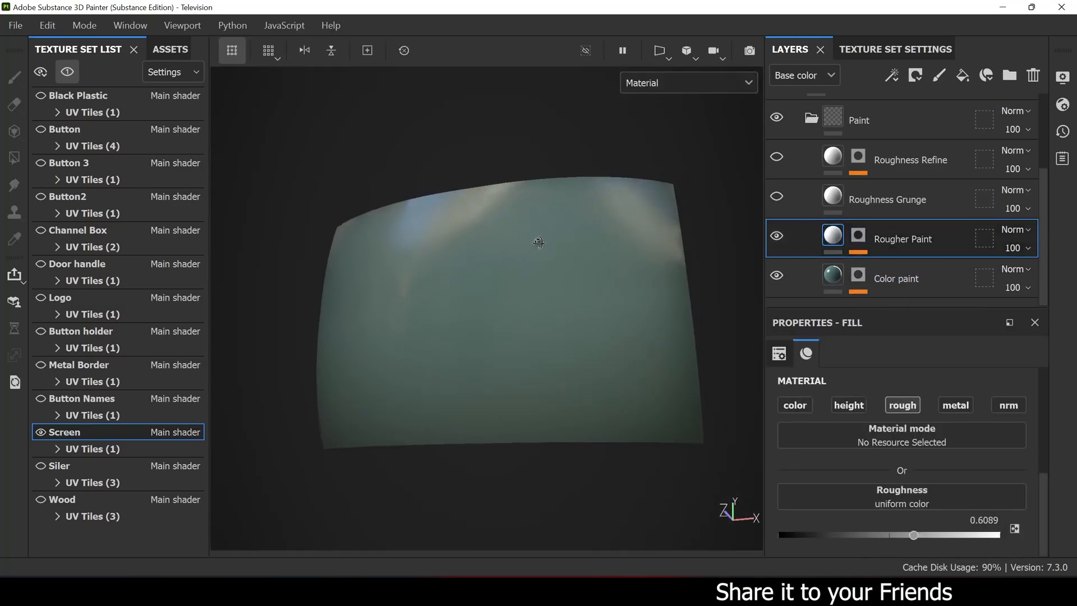
{"action": "right_click_drag", "start_coordinate": [511, 250], "coordinate": [483, 256], "text": "shift"}
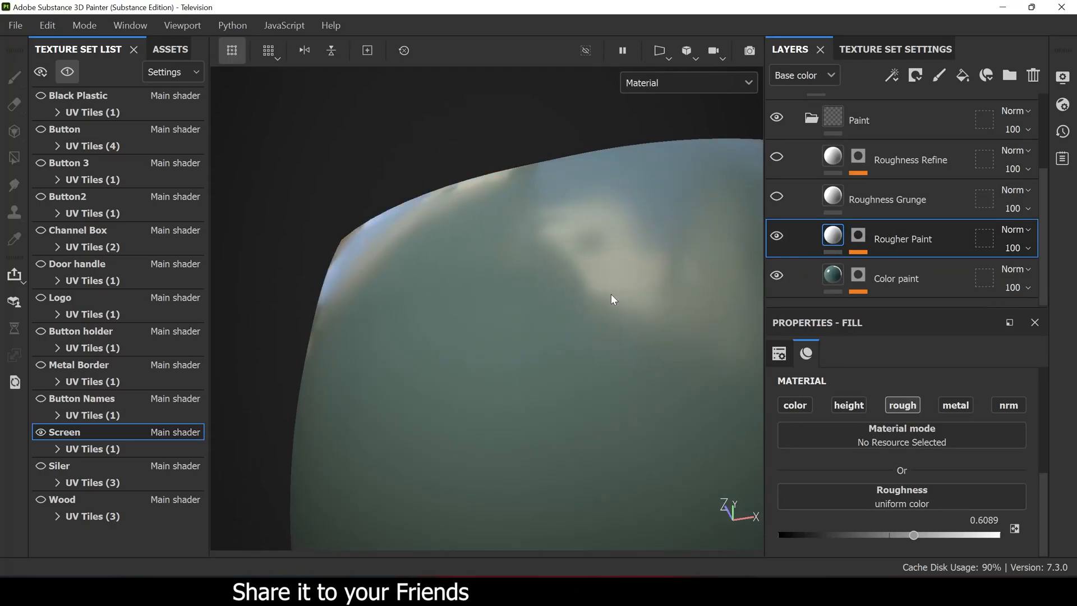
{"action": "right_click_drag", "start_coordinate": [606, 289], "coordinate": [493, 301], "text": "shift"}
{"action": "key", "text": "f"}
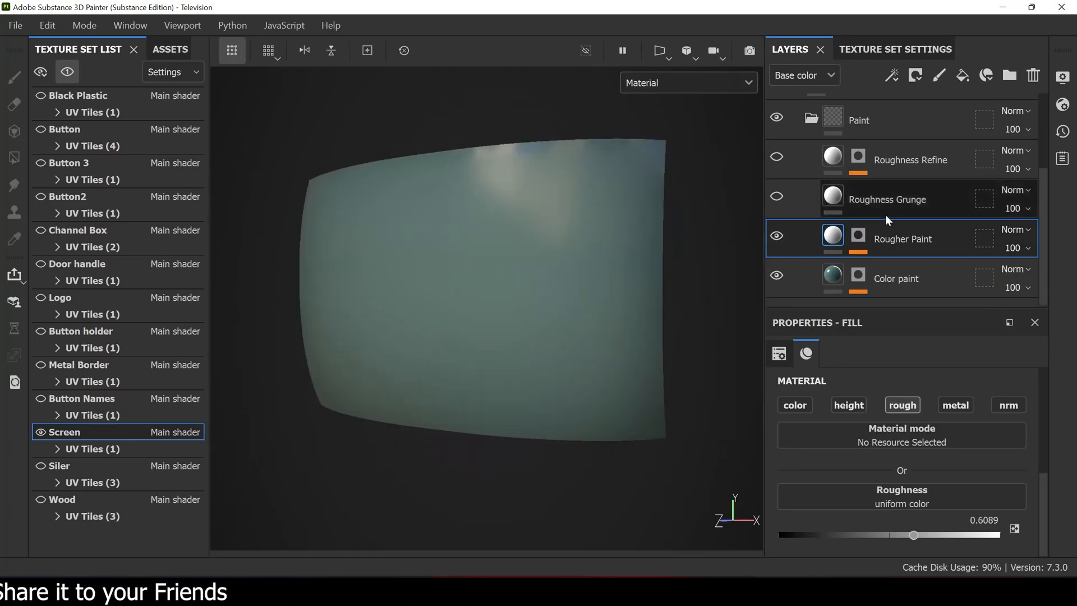
- Select the Roughness Grunge layer and examine its ratio_grunge_map_001 roughness map and the map's balance and contrast parameters
{"action": "left_click", "coordinate": [802, 207]}
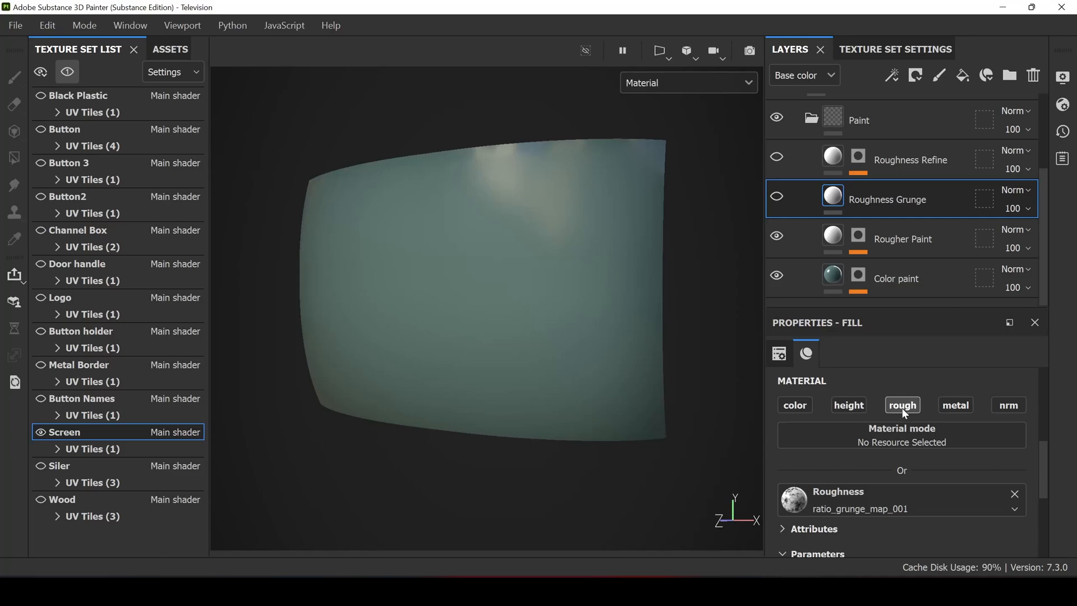
{"action": "scroll", "coordinate": [835, 463], "scroll_direction": "down", "scroll_amount": 3}
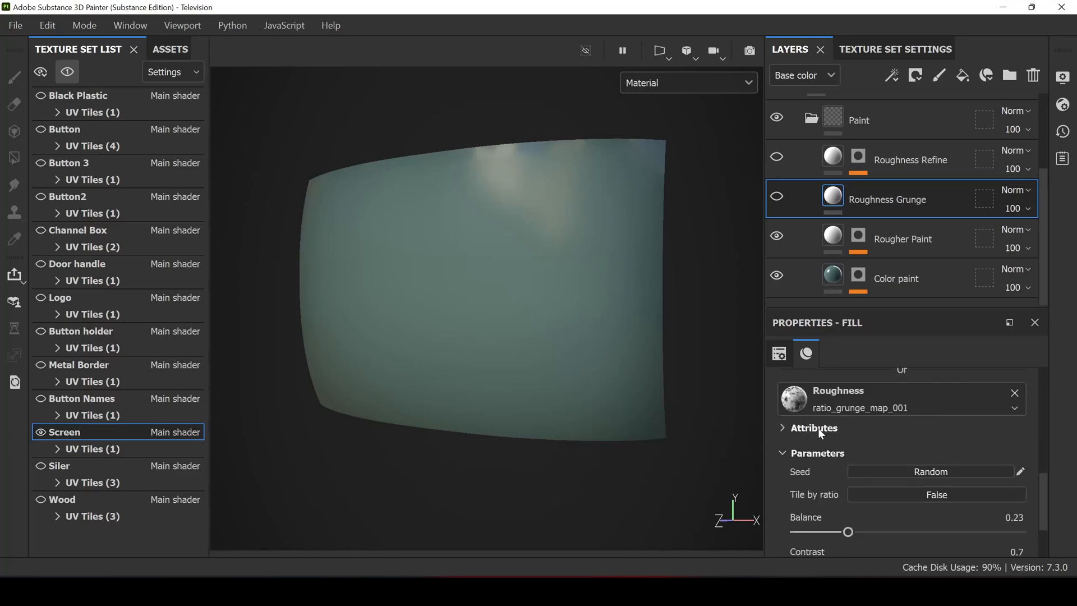
{"action": "left_click", "coordinate": [861, 402]}
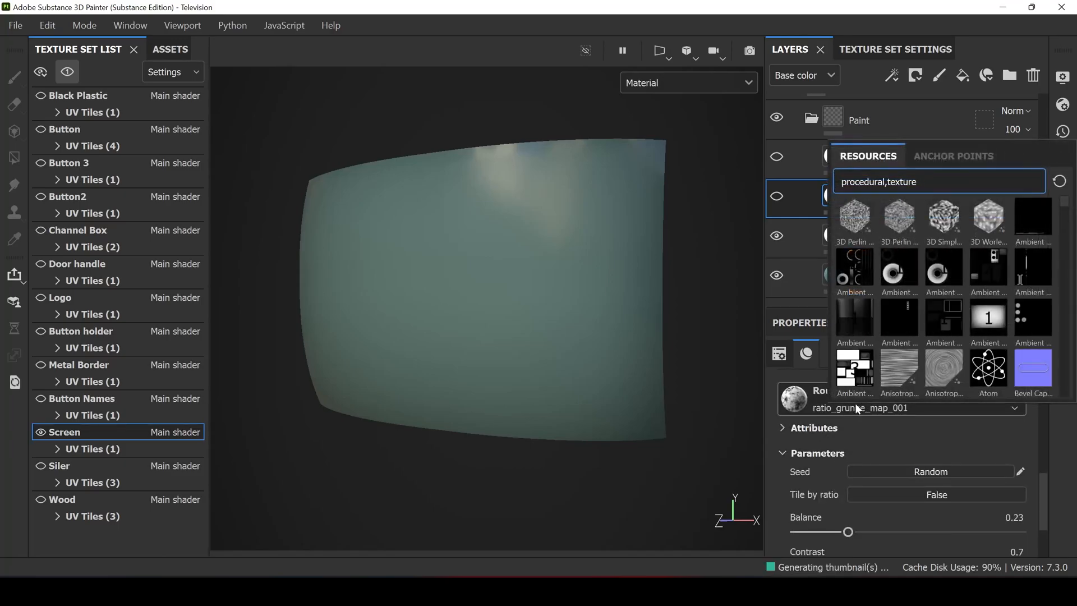
{"action": "left_click", "coordinate": [871, 430]}
{"action": "left_click", "coordinate": [795, 428]}
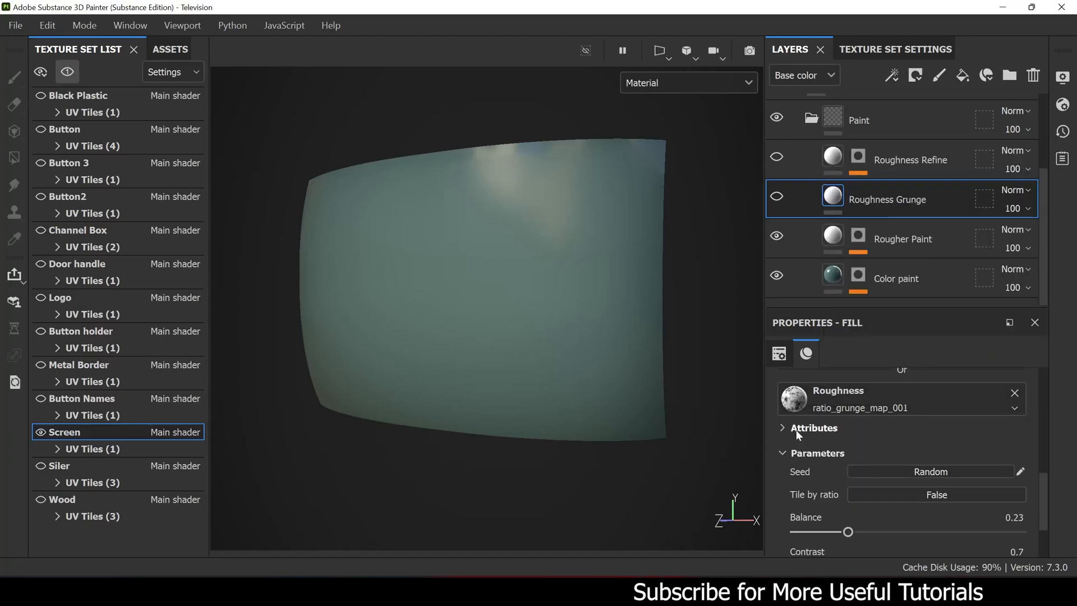
{"action": "scroll", "coordinate": [813, 448], "scroll_direction": "down", "scroll_amount": 3}
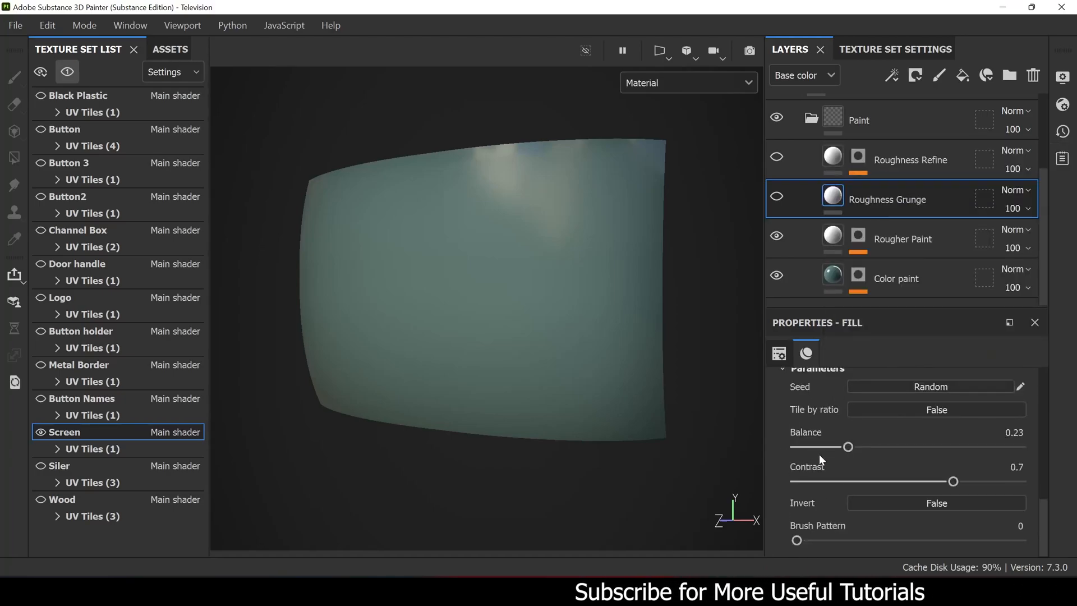
- Make the Roughness Grunge layer visible and compare the screen's reflections with and without it
{"action": "left_click", "coordinate": [776, 197]}
{"action": "left_click_drag", "start_coordinate": [462, 294], "coordinate": [486, 260], "text": "alt"}
{"action": "middle_click_drag", "start_coordinate": [486, 260], "coordinate": [584, 267], "text": "alt"}
{"action": "scroll", "coordinate": [584, 267], "scroll_direction": "up", "scroll_amount": 3}
{"action": "left_click_drag", "start_coordinate": [584, 267], "coordinate": [563, 263], "text": "alt"}
{"action": "left_click", "coordinate": [777, 197]}
{"action": "left_click", "coordinate": [776, 197]}
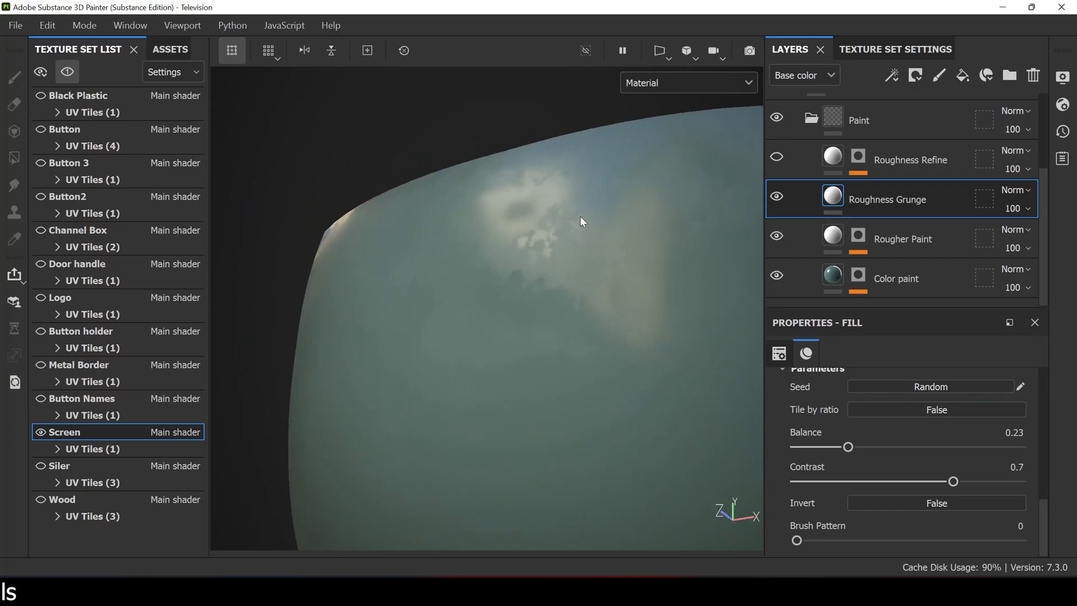
- Display the screen's Roughness channel to inspect the grunge pattern, and return to the Material view
{"action": "left_click", "coordinate": [660, 84]}
{"action": "left_click", "coordinate": [669, 189]}
{"action": "left_click_drag", "start_coordinate": [542, 268], "coordinate": [503, 293], "text": "alt"}
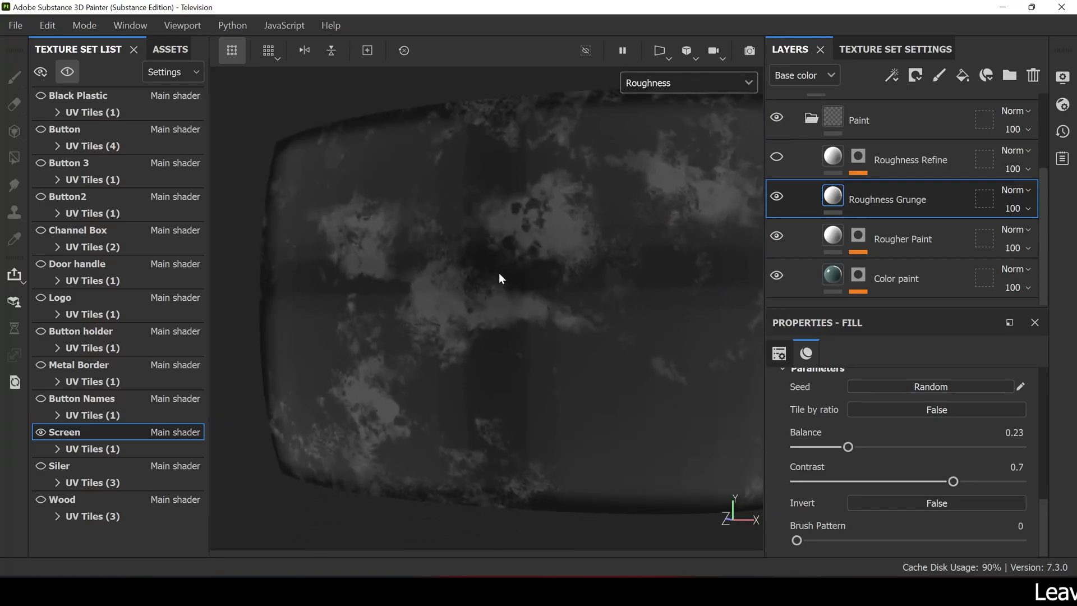
{"action": "left_click", "coordinate": [692, 84]}
{"action": "left_click", "coordinate": [668, 123]}
{"action": "scroll", "coordinate": [904, 204], "scroll_direction": "up", "scroll_amount": 1}
- Make the Roughness Refine layer visible and examine the Metal Edge Wear generator's wear, triplanar and grunge parameters in its mask
{"action": "left_click", "coordinate": [902, 207]}
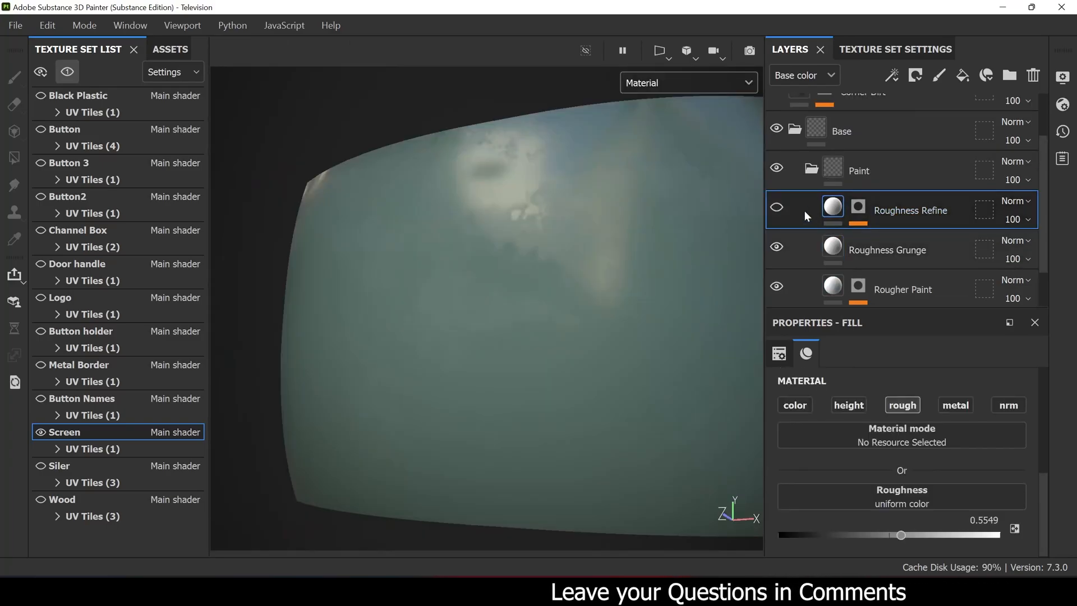
{"action": "left_click", "coordinate": [779, 209]}
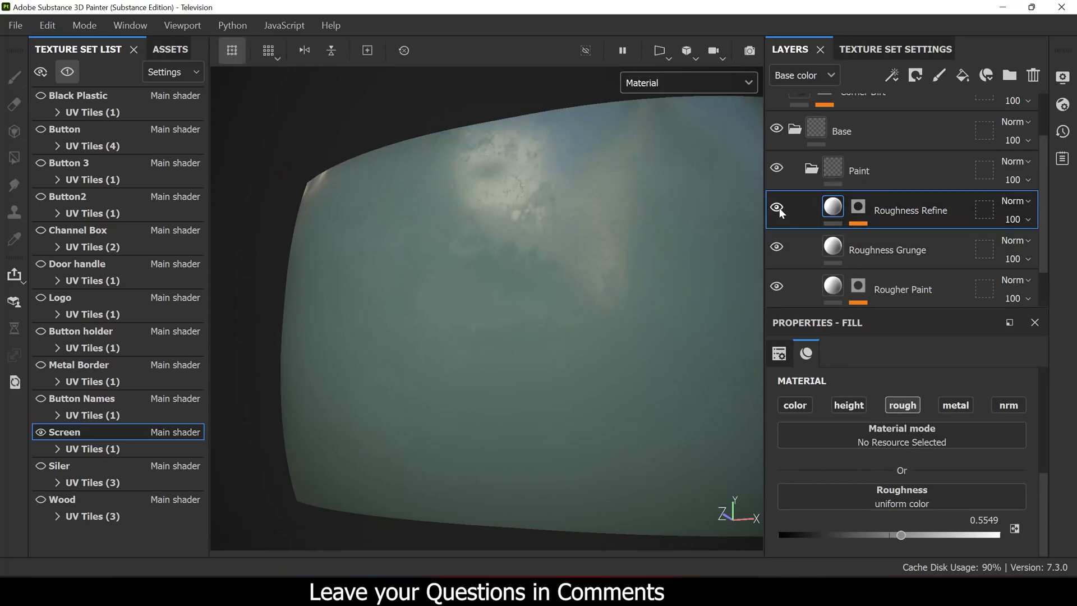
{"action": "left_click", "coordinate": [858, 208]}
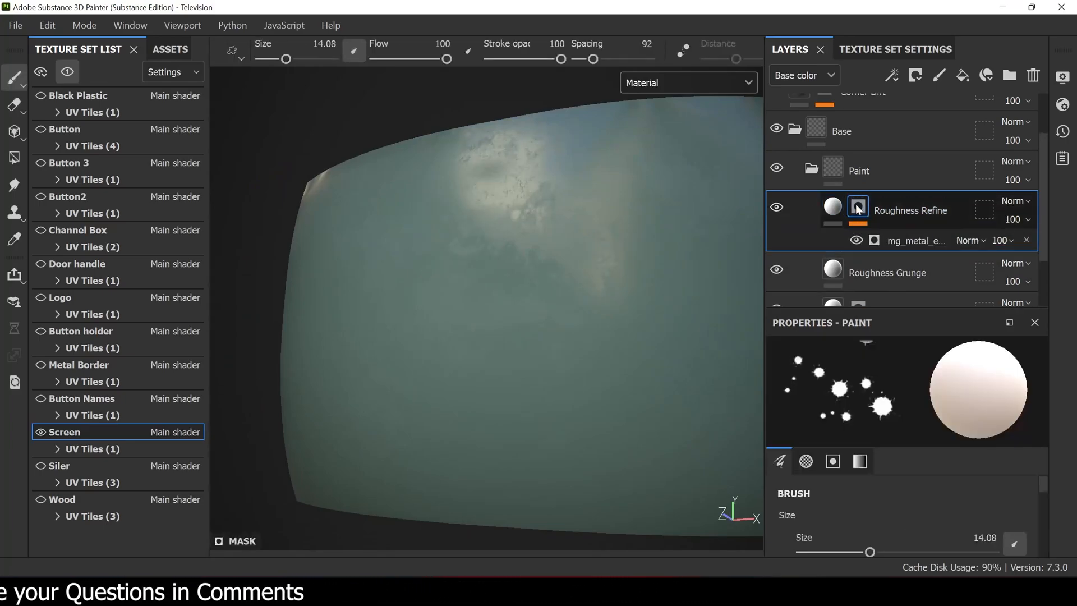
{"action": "left_click", "coordinate": [898, 239]}
{"action": "scroll", "coordinate": [830, 436], "scroll_direction": "up", "scroll_amount": 1}
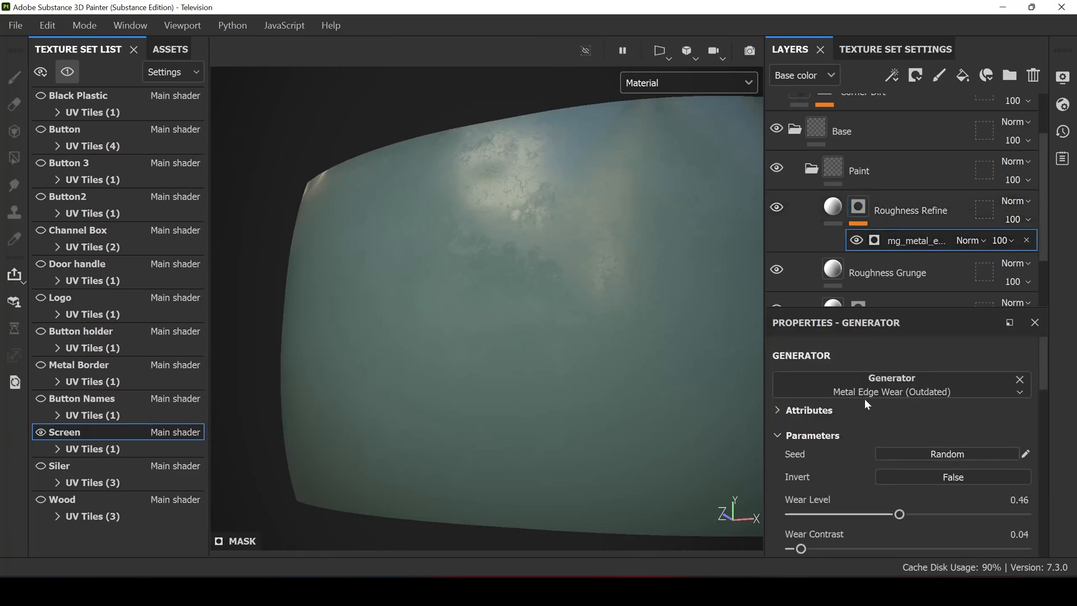
{"action": "scroll", "coordinate": [827, 463], "scroll_direction": "down", "scroll_amount": 1}
{"action": "scroll", "coordinate": [823, 463], "scroll_direction": "down", "scroll_amount": 3}
{"action": "scroll", "coordinate": [821, 460], "scroll_direction": "up", "scroll_amount": 2}
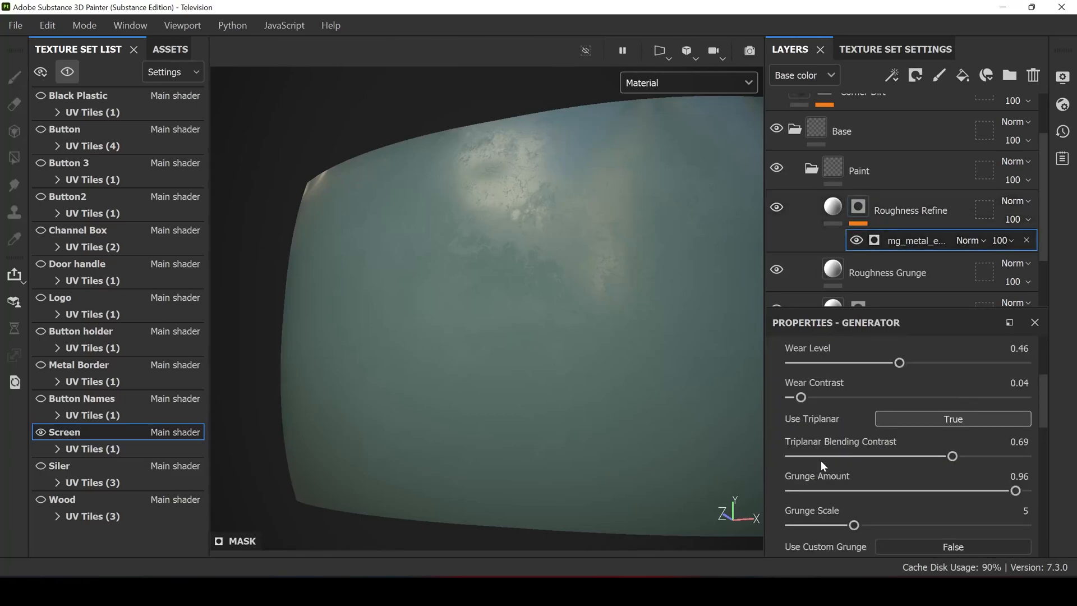
- Inspect the fine roughness breakup in the screen's reflections up close and from different angles
{"action": "left_click_drag", "start_coordinate": [477, 289], "coordinate": [474, 251], "text": "alt"}
{"action": "scroll", "coordinate": [472, 251], "scroll_direction": "up", "scroll_amount": 2}
{"action": "scroll", "coordinate": [472, 251], "scroll_direction": "up", "scroll_amount": 2}
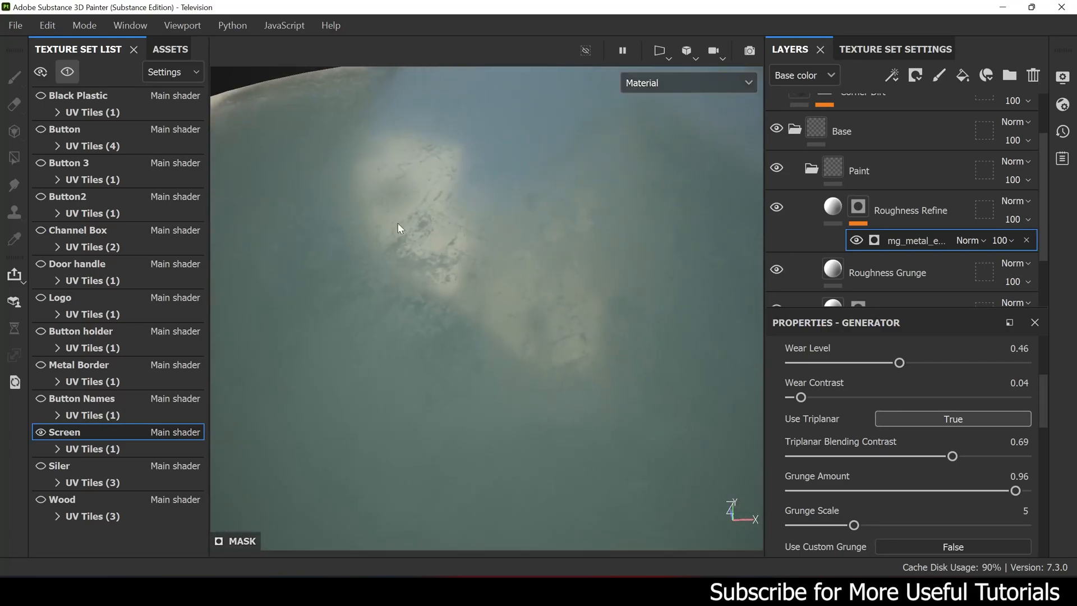
{"action": "left_click_drag", "start_coordinate": [451, 287], "coordinate": [566, 237], "text": "alt"}
- Select Roughness Refine's fill, inspect the combined Roughness channel across the screen, and return to the Material view
{"action": "left_click", "coordinate": [834, 207]}
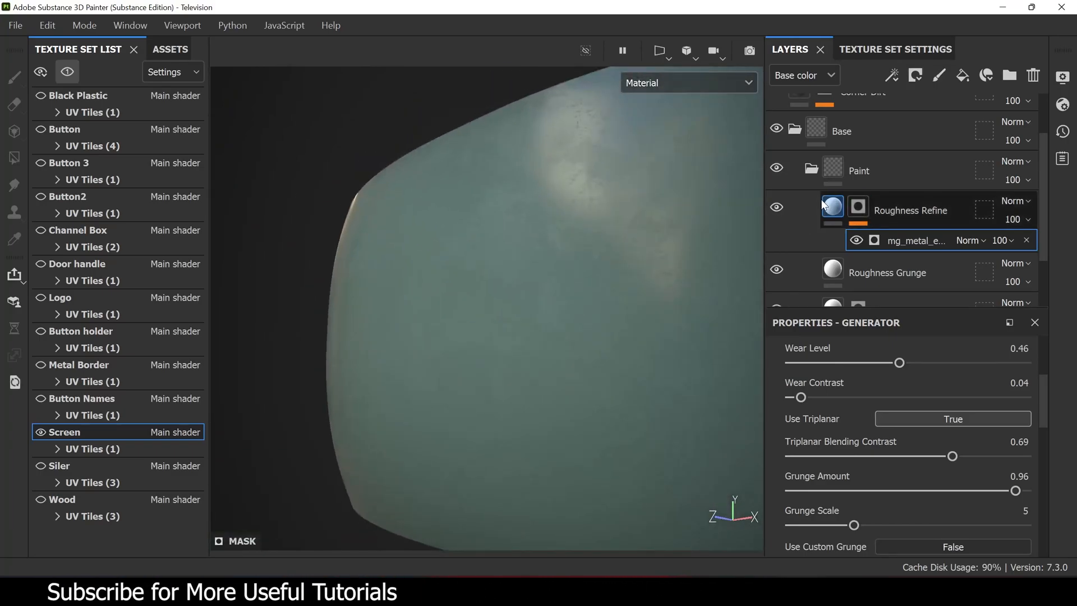
{"action": "left_click", "coordinate": [695, 83]}
{"action": "left_click", "coordinate": [685, 190]}
{"action": "left_click_drag", "start_coordinate": [533, 246], "coordinate": [486, 260], "text": "alt"}
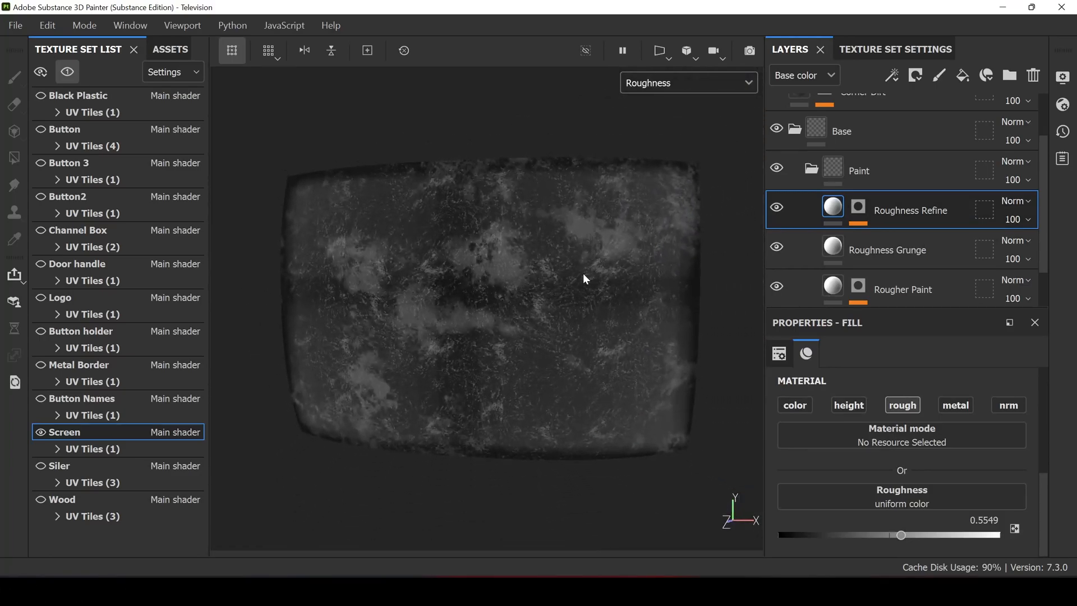
{"action": "left_click", "coordinate": [692, 83]}
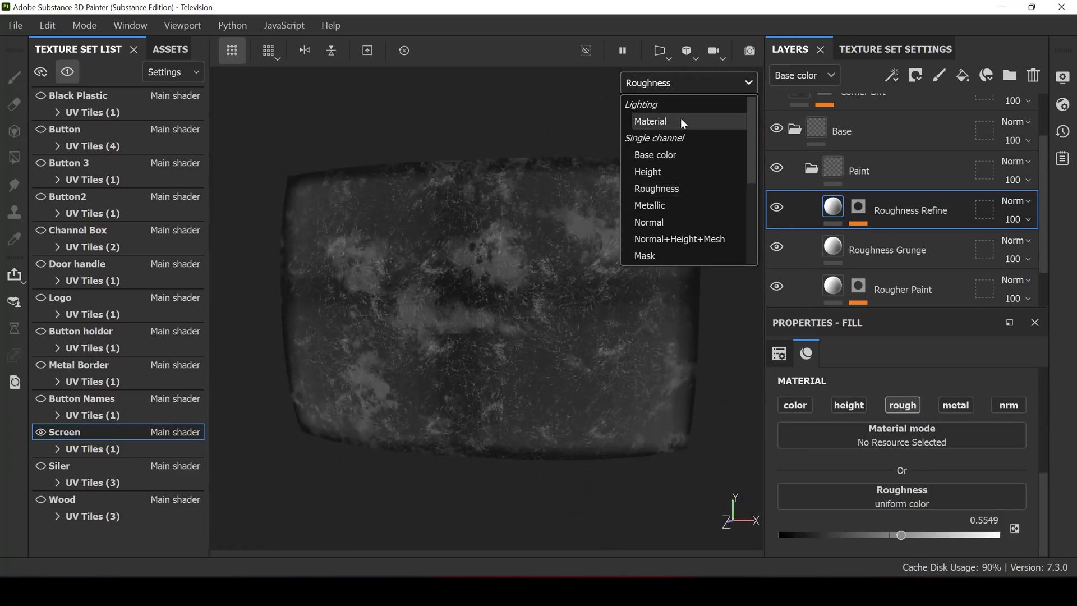
{"action": "left_click", "coordinate": [681, 118]}
- Collapse the Paint and Base folders in the Screen set's layer stack
{"action": "left_click", "coordinate": [812, 169]}
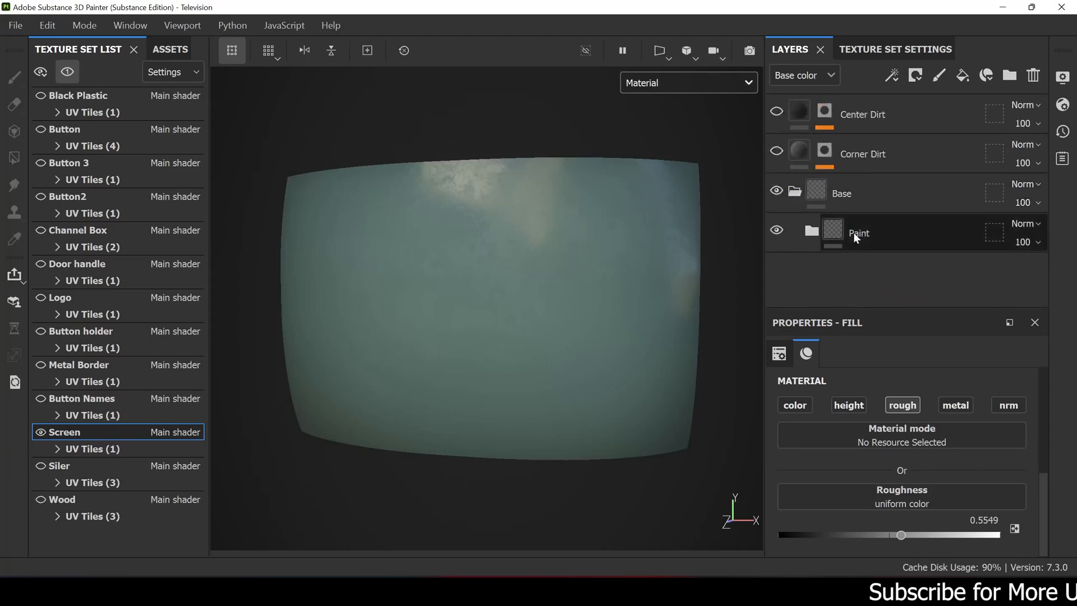
{"action": "left_click", "coordinate": [795, 192]}
{"action": "mouse_move", "coordinate": [559, 257]}
{"action": "left_mouse_down", "text": "alt"}
{"action": "mouse_move", "coordinate": [523, 217]}
{"action": "mouse_move", "coordinate": [594, 183]}
{"action": "mouse_move", "coordinate": [532, 192]}
{"action": "mouse_move", "coordinate": [548, 183]}
{"action": "mouse_move", "coordinate": [591, 192]}
{"action": "left_mouse_up", "text": "alt"}
- Make the Corner Dirt layer visible and examine its mask and Dirt generator on the screen before returning to its material
{"action": "left_click", "coordinate": [820, 160]}
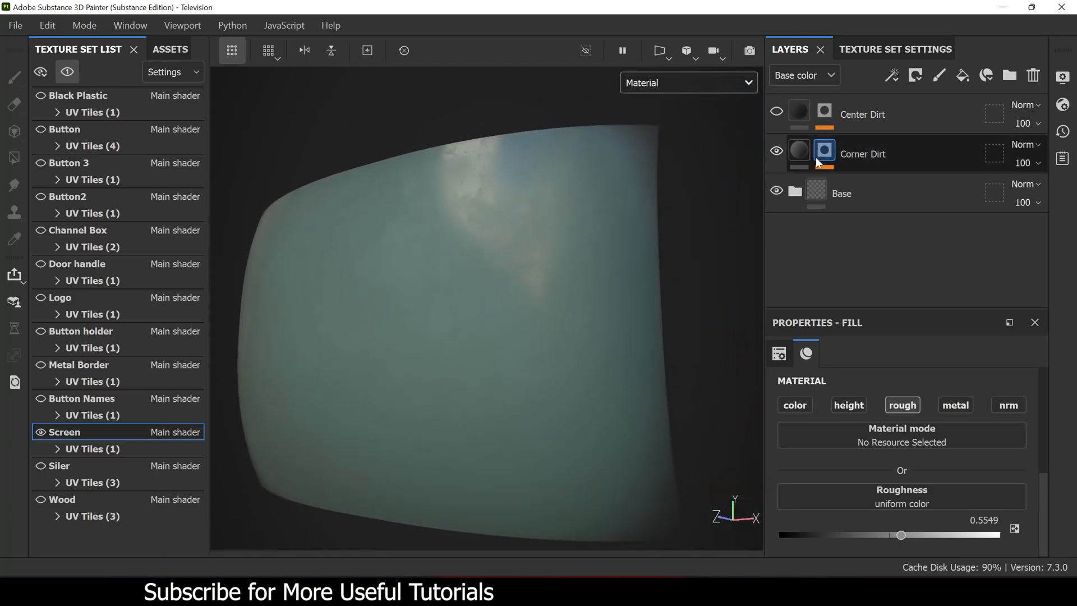
{"action": "left_click", "coordinate": [824, 154], "text": "alt"}
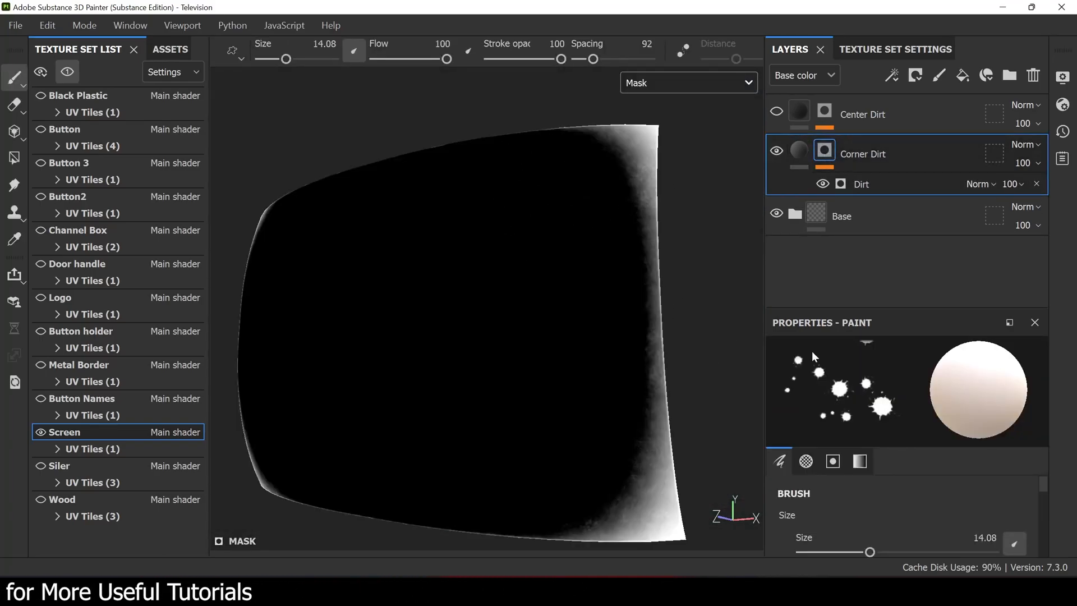
{"action": "left_click", "coordinate": [868, 185]}
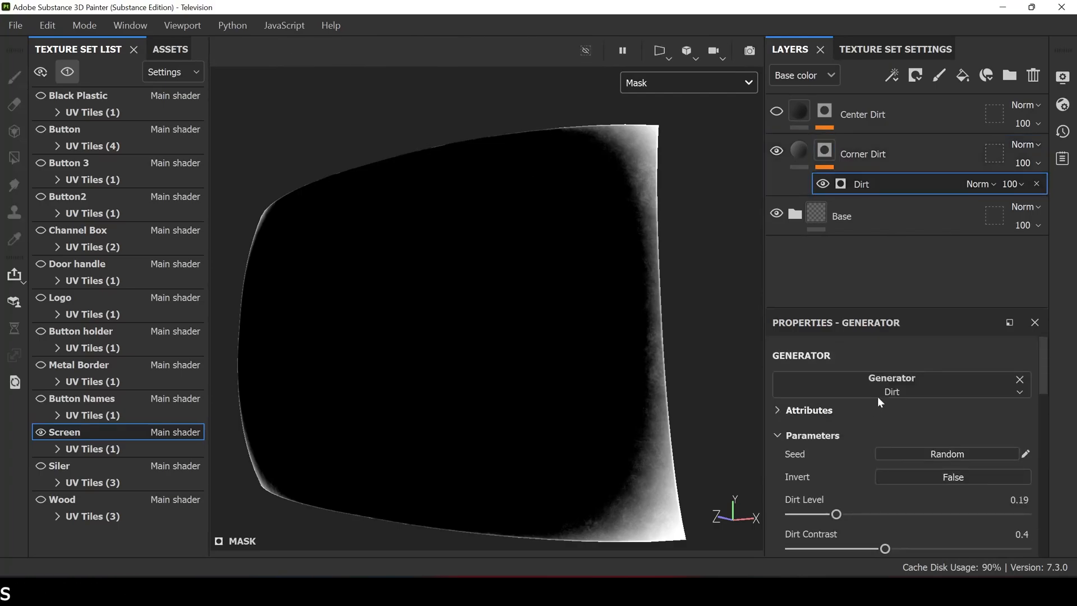
{"action": "left_click", "coordinate": [800, 126]}
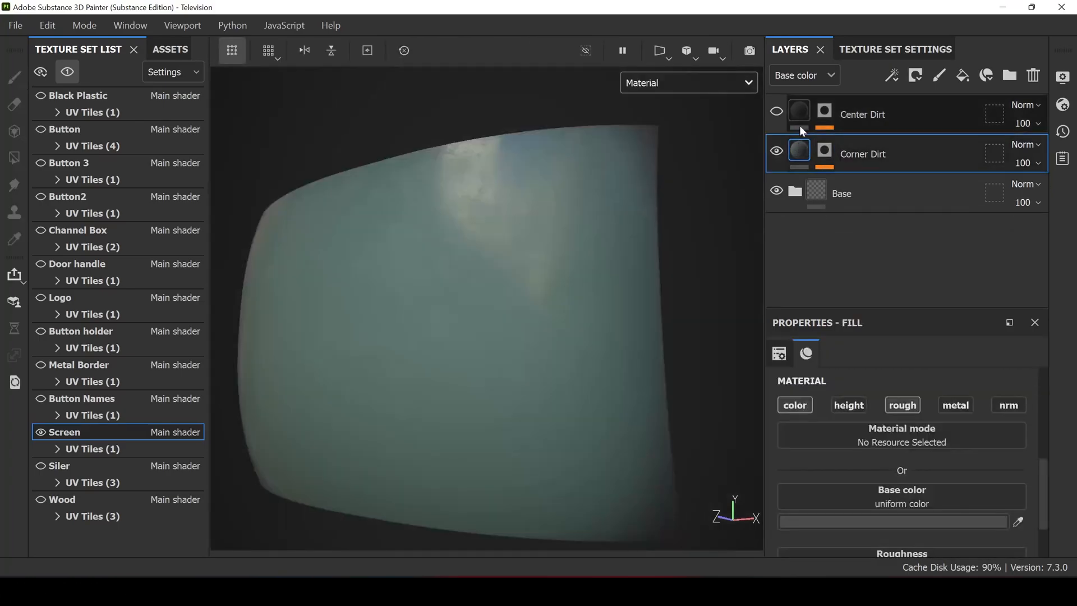
- Make the Center Dirt layer visible and inspect the dirt patches in the middle of the screen
{"action": "left_click", "coordinate": [777, 113]}
{"action": "left_click_drag", "start_coordinate": [575, 227], "coordinate": [620, 225], "text": "alt"}
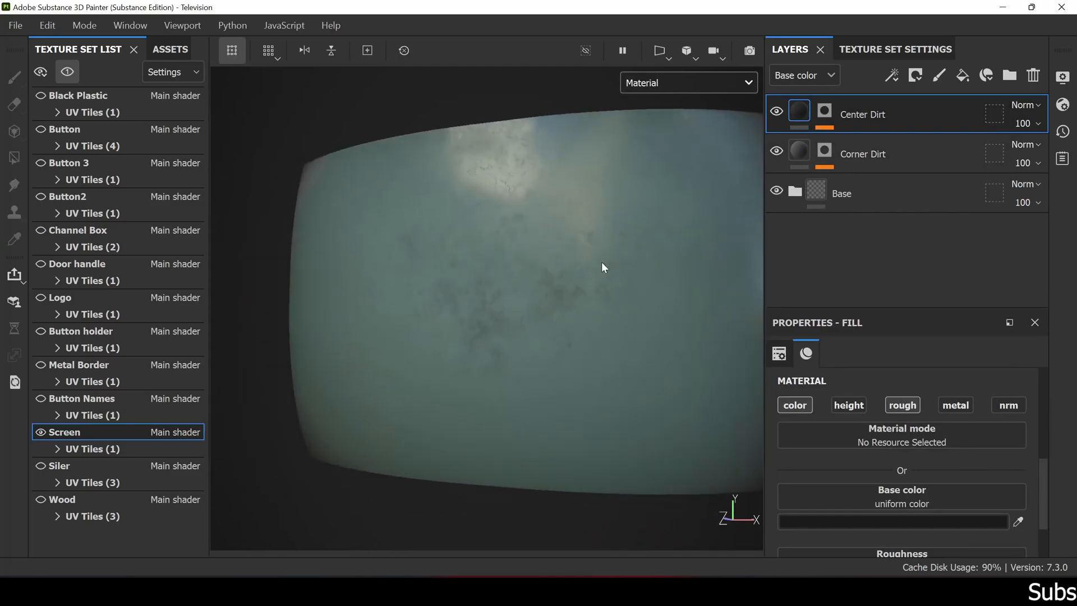
{"action": "right_click_drag", "start_coordinate": [620, 224], "coordinate": [623, 246], "text": "alt"}
{"action": "left_click_drag", "start_coordinate": [623, 247], "coordinate": [597, 264], "text": "alt"}
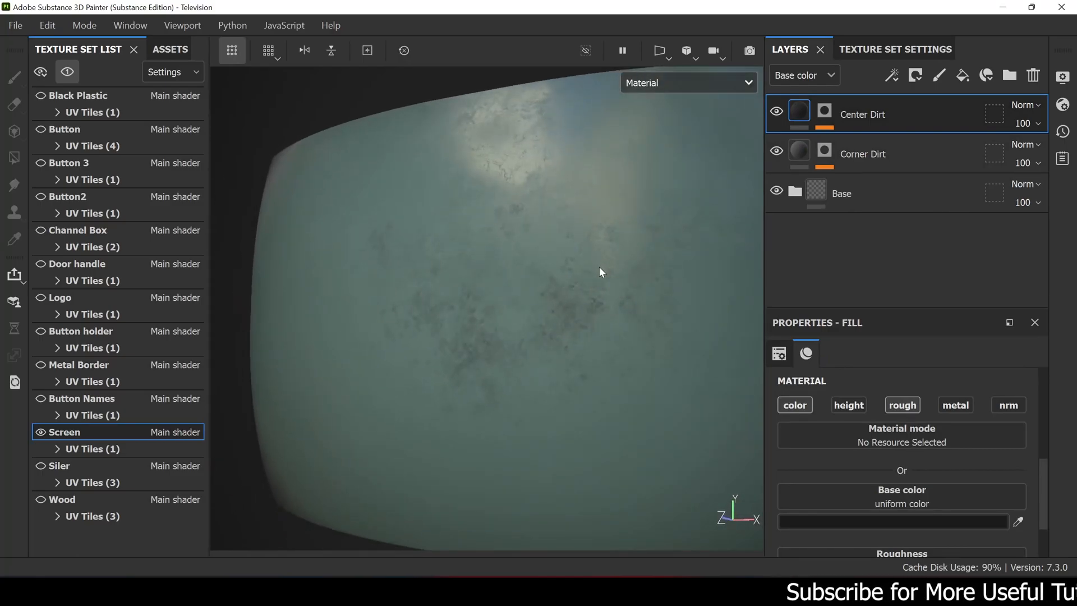
- Select the Dirt generator in the Center Dirt mask and switch its Invert setting off and back on to compare dirt placement
{"action": "left_click", "coordinate": [824, 112]}
{"action": "left_click", "coordinate": [874, 143]}
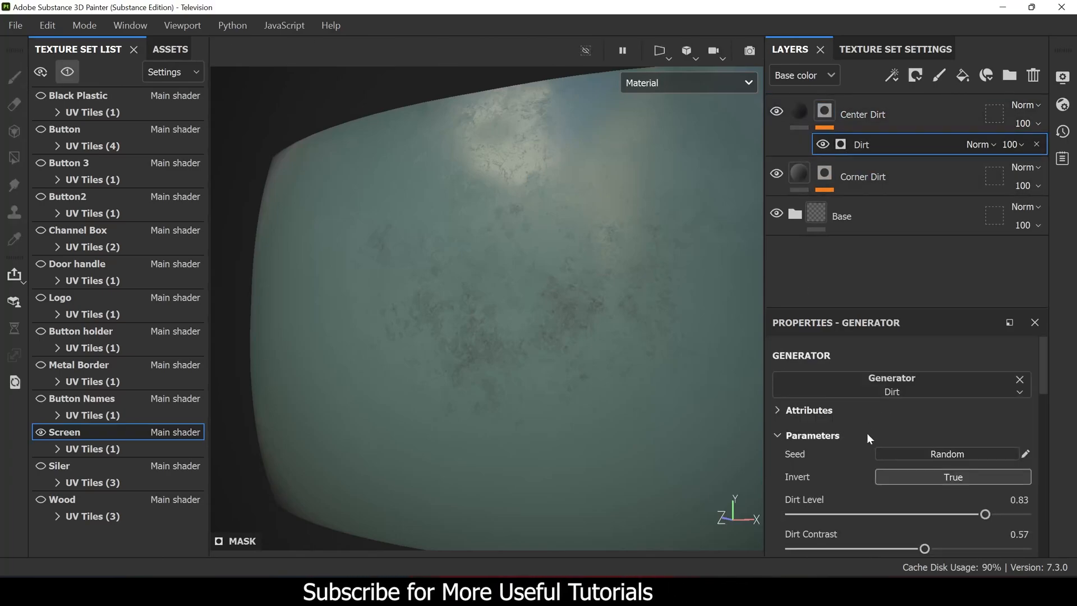
{"action": "left_click", "coordinate": [922, 477]}
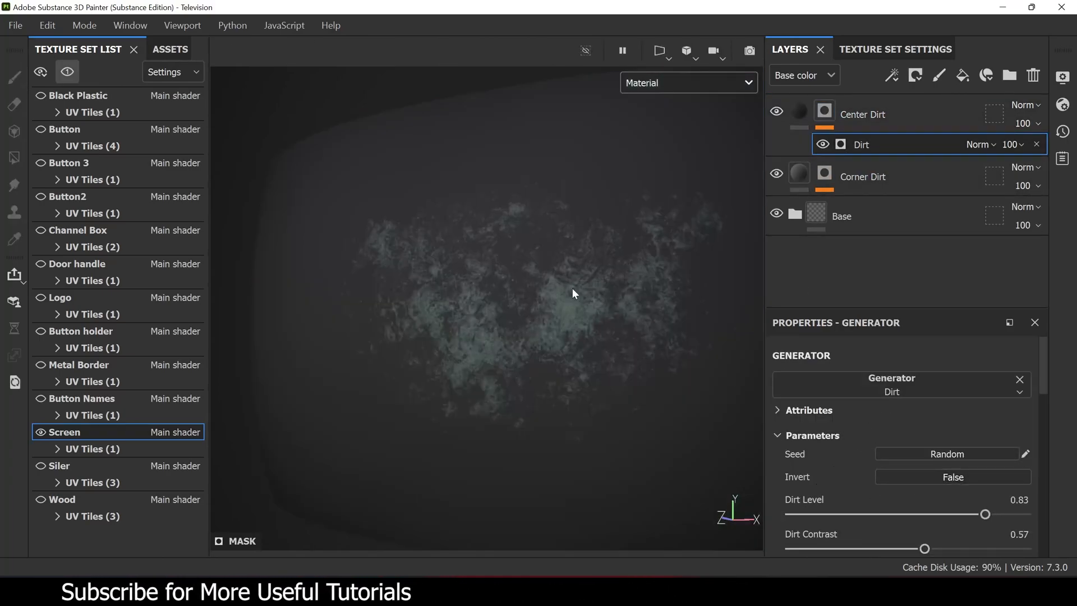
{"action": "left_click_drag", "start_coordinate": [572, 264], "coordinate": [556, 254], "text": "alt"}
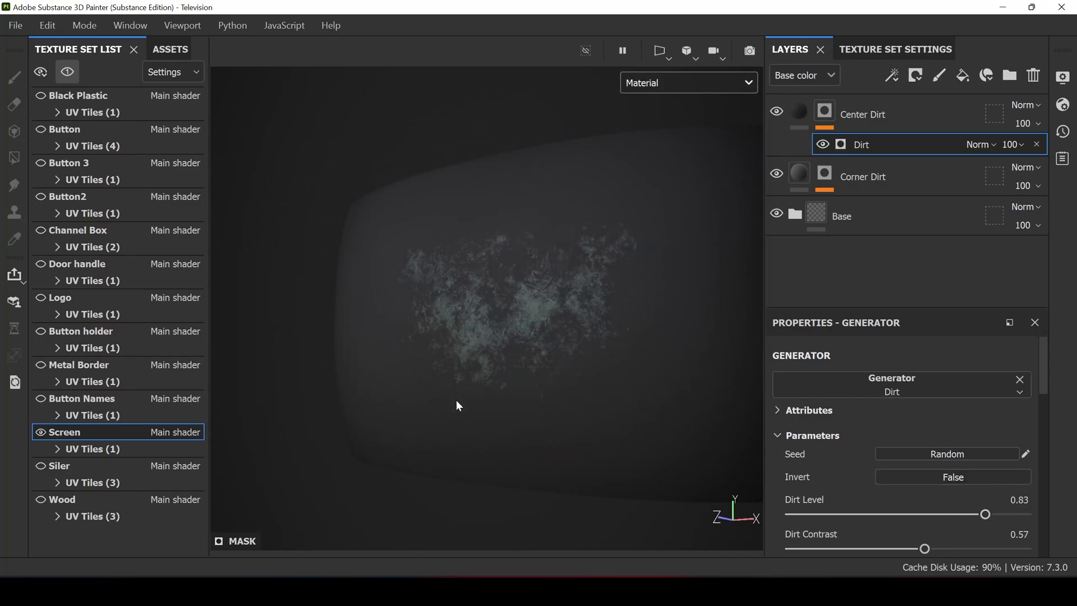
{"action": "left_click", "coordinate": [907, 478]}
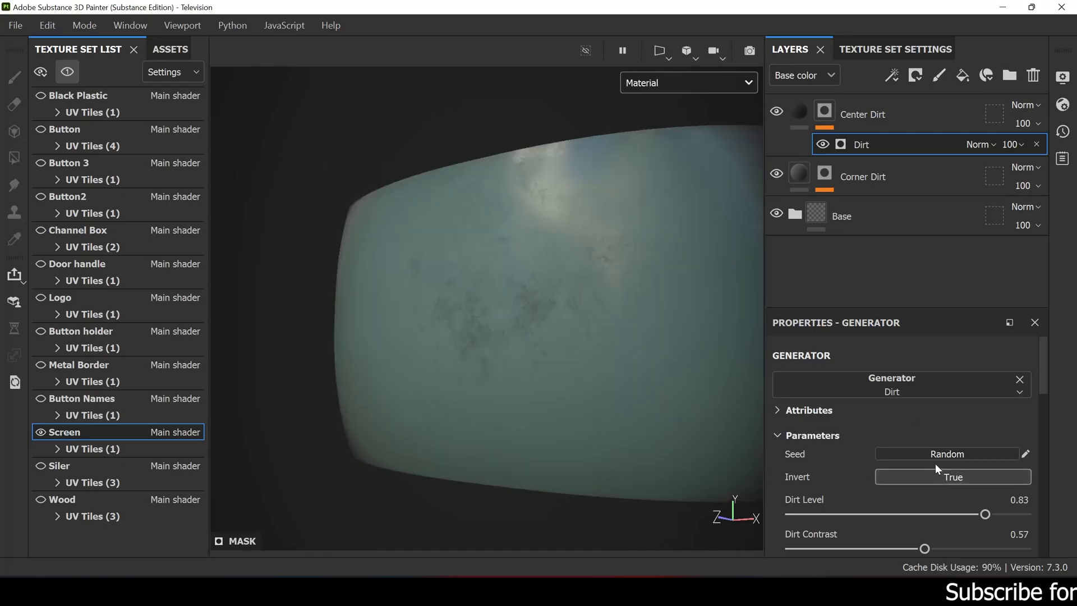
- Show the whole television to inspect the finished screen in place, and isolate the Black Plastic texture set
{"action": "left_click_drag", "start_coordinate": [518, 290], "coordinate": [590, 253], "text": "alt"}
{"action": "left_click_drag", "start_coordinate": [612, 295], "coordinate": [501, 268], "text": "alt"}
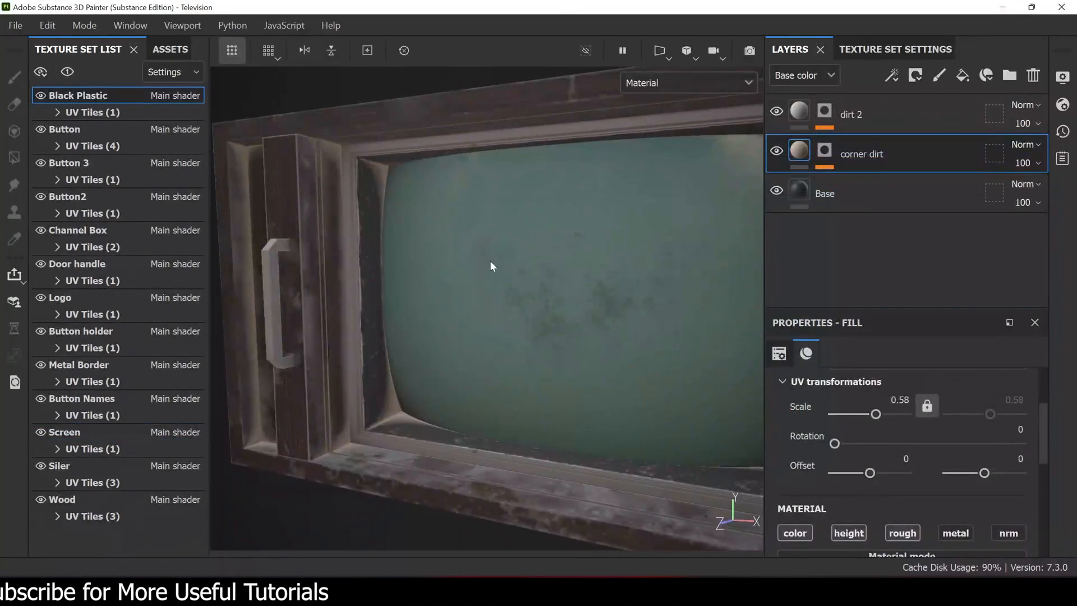
{"action": "left_click_drag", "start_coordinate": [453, 231], "coordinate": [355, 161], "text": "alt"}
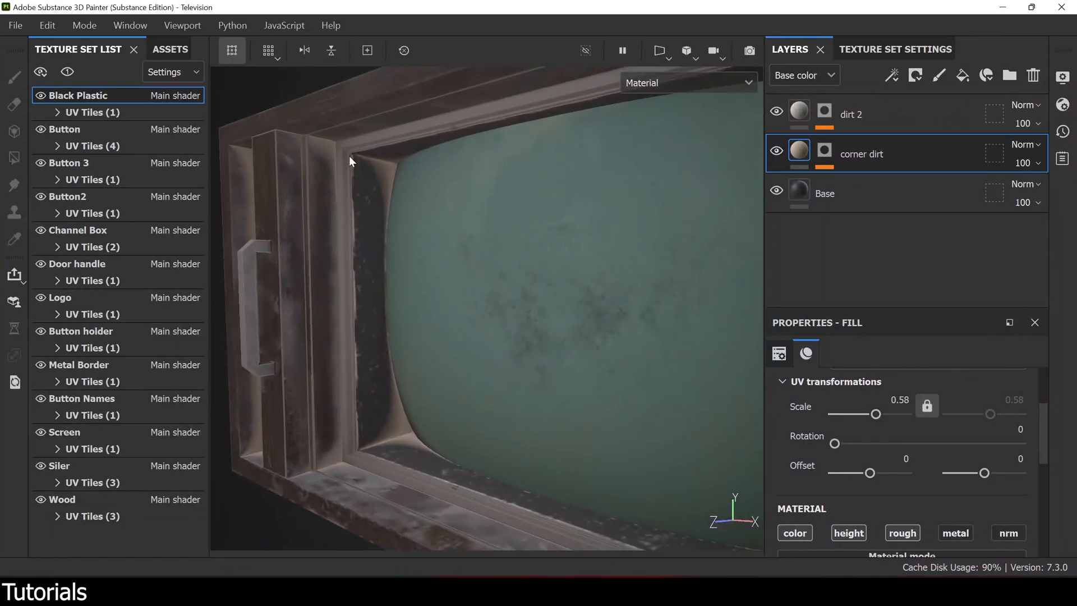
{"action": "left_click", "coordinate": [67, 72]}
{"action": "left_click_drag", "start_coordinate": [388, 193], "coordinate": [705, 120], "text": "alt"}
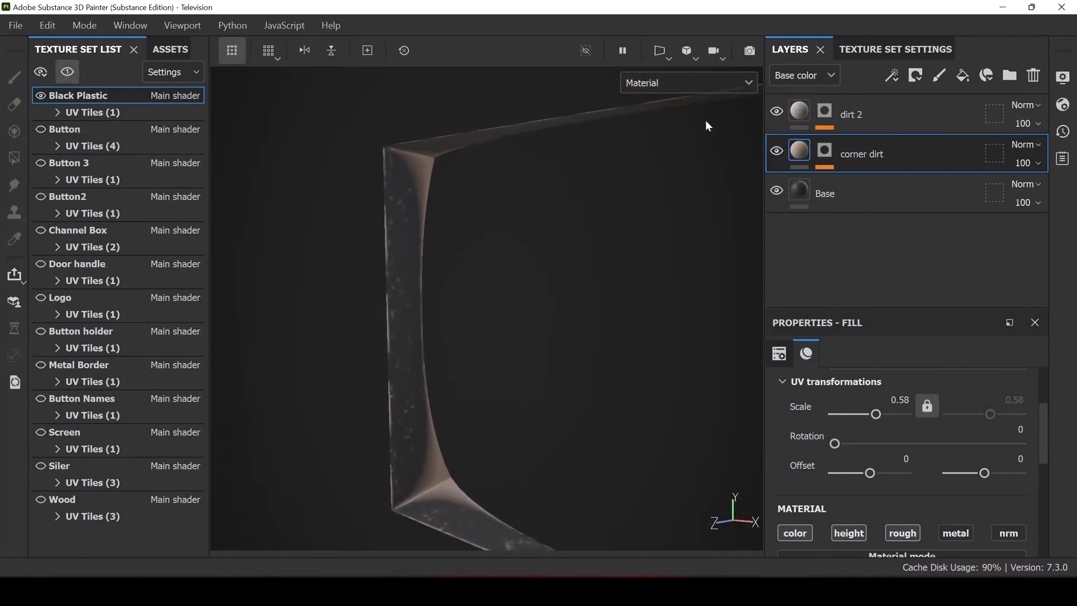
- Hide the dirt 2 and corner dirt layers of Black Plastic and examine the Base layer's height and roughness
{"action": "left_click", "coordinate": [777, 107]}
{"action": "left_click", "coordinate": [780, 152]}
{"action": "left_click", "coordinate": [864, 193]}
{"action": "left_click_drag", "start_coordinate": [528, 216], "coordinate": [486, 198], "text": "alt"}
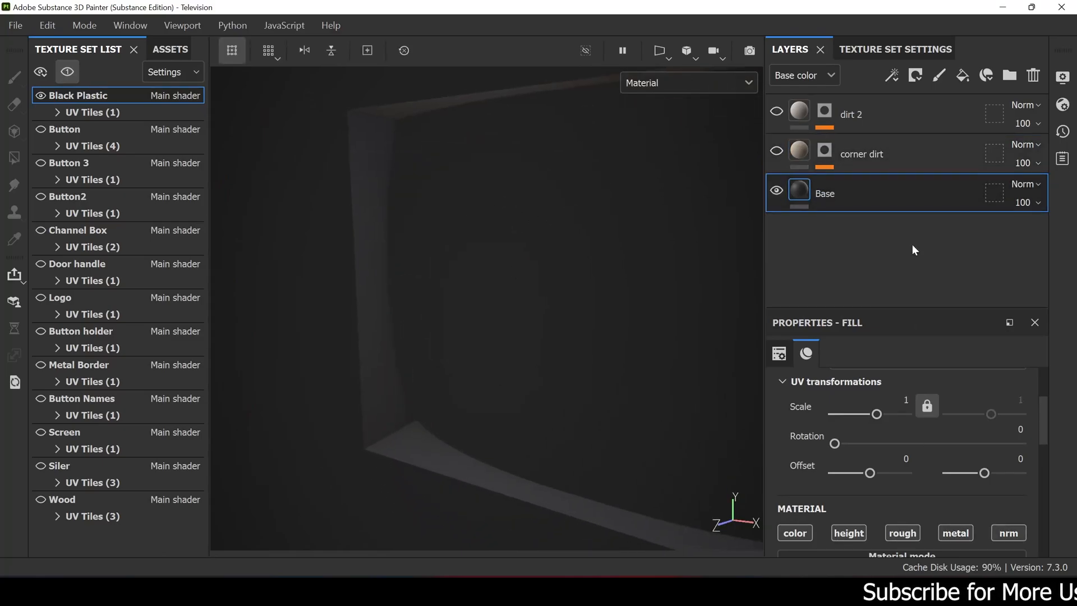
{"action": "scroll", "coordinate": [798, 485], "scroll_direction": "down", "scroll_amount": 6}
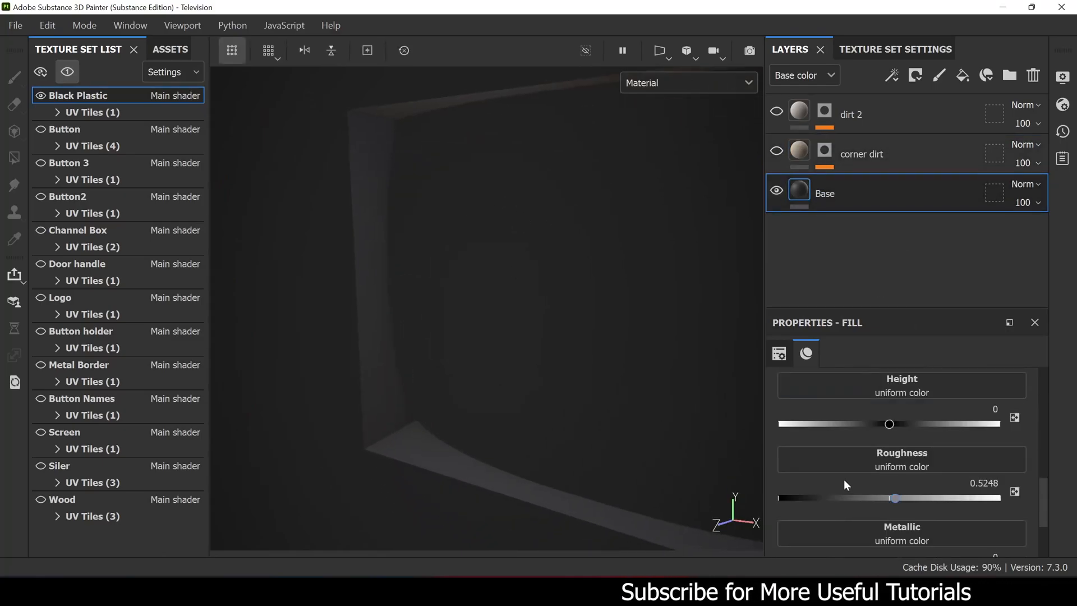
{"action": "left_click_drag", "start_coordinate": [343, 258], "coordinate": [399, 251], "text": "alt"}
- Select the corner dirt layer of Black Plastic and examine its color, height and roughness
{"action": "left_click", "coordinate": [873, 160]}
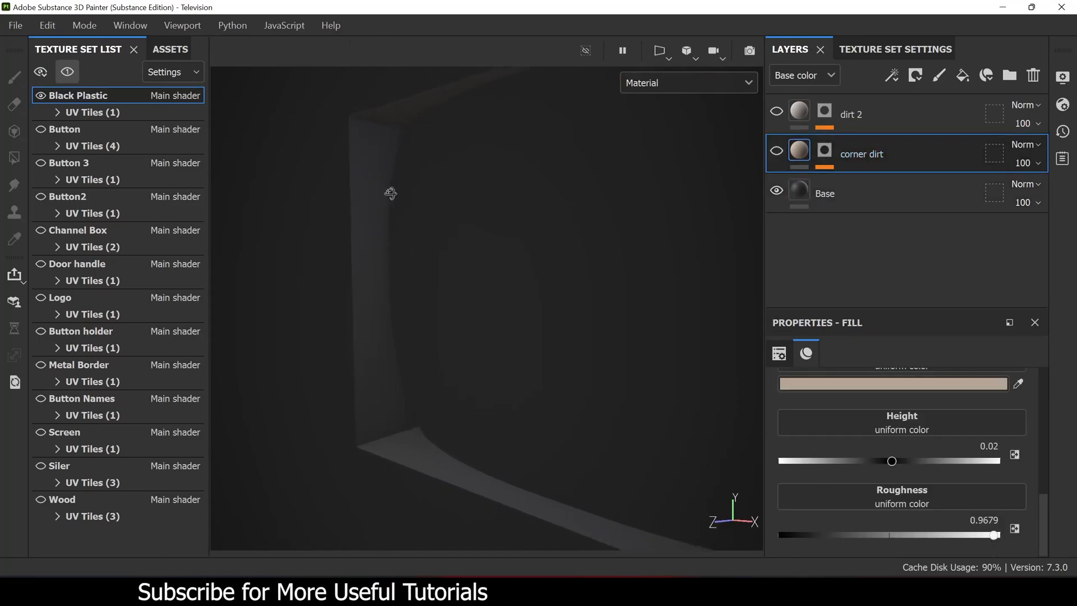